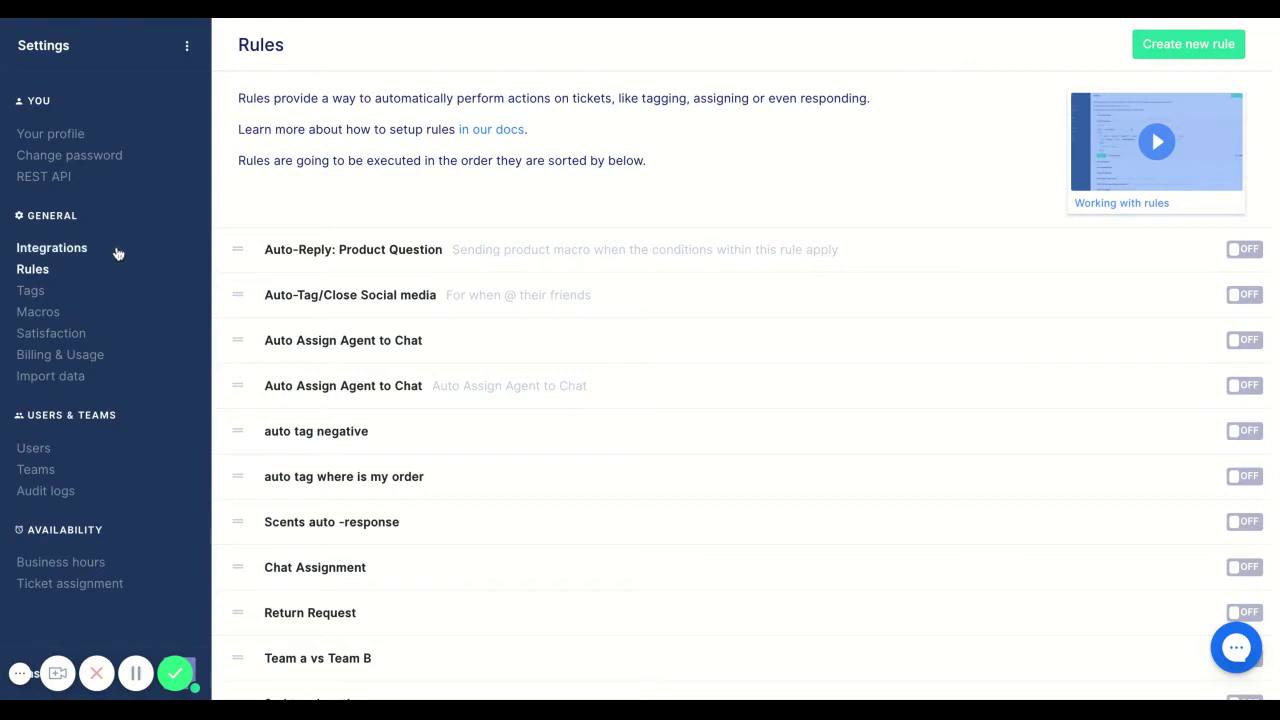
Step: Open the Artemis Support chat integration's settings under Integrations > Chat
click(60, 248)
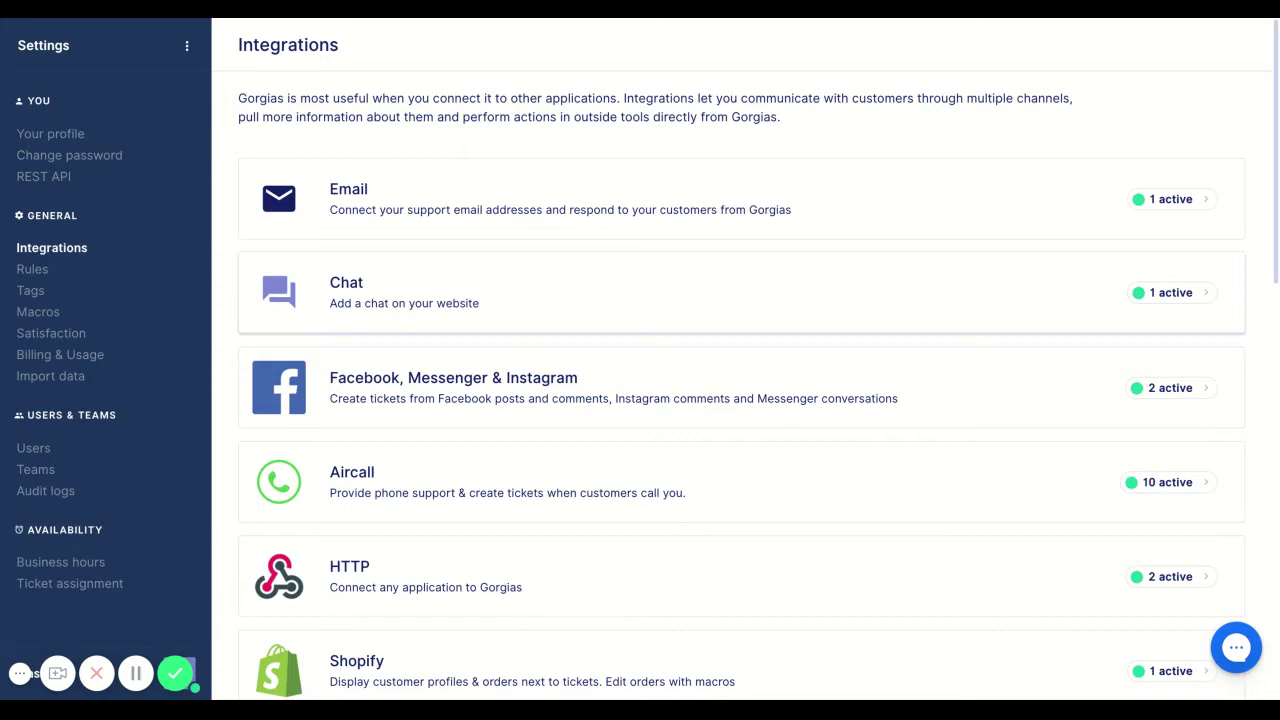
click(363, 280)
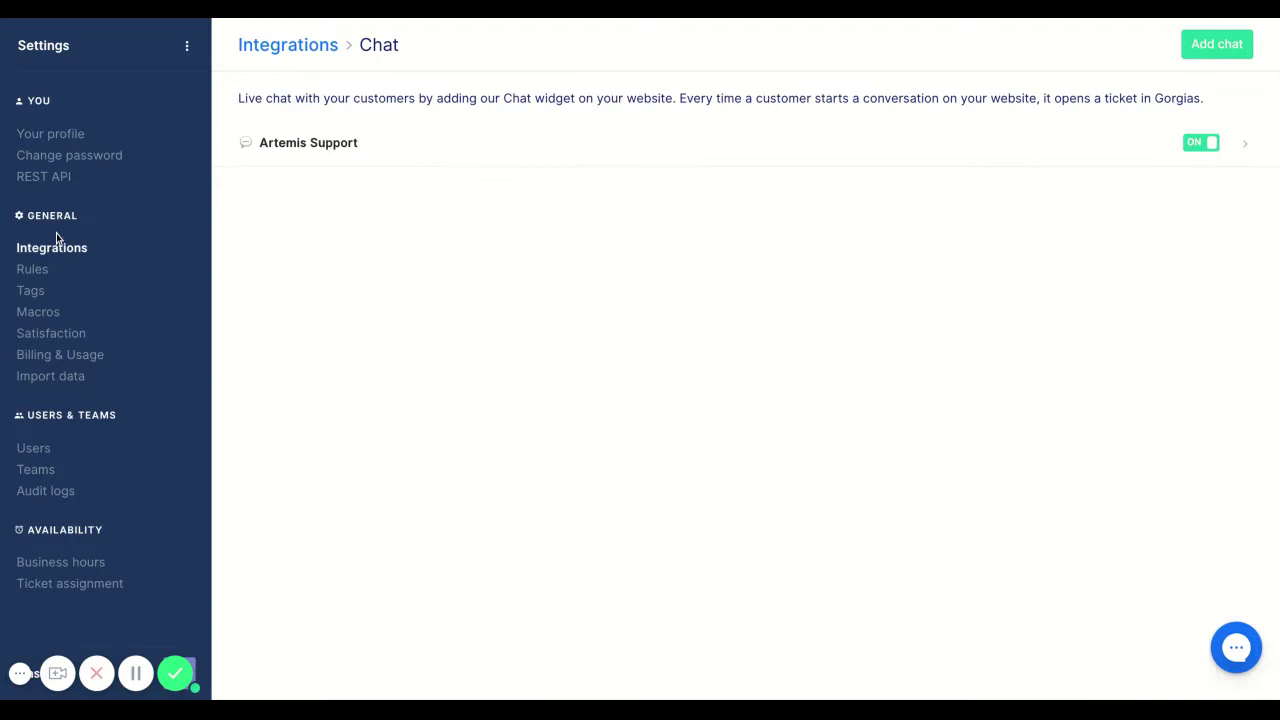
click(297, 145)
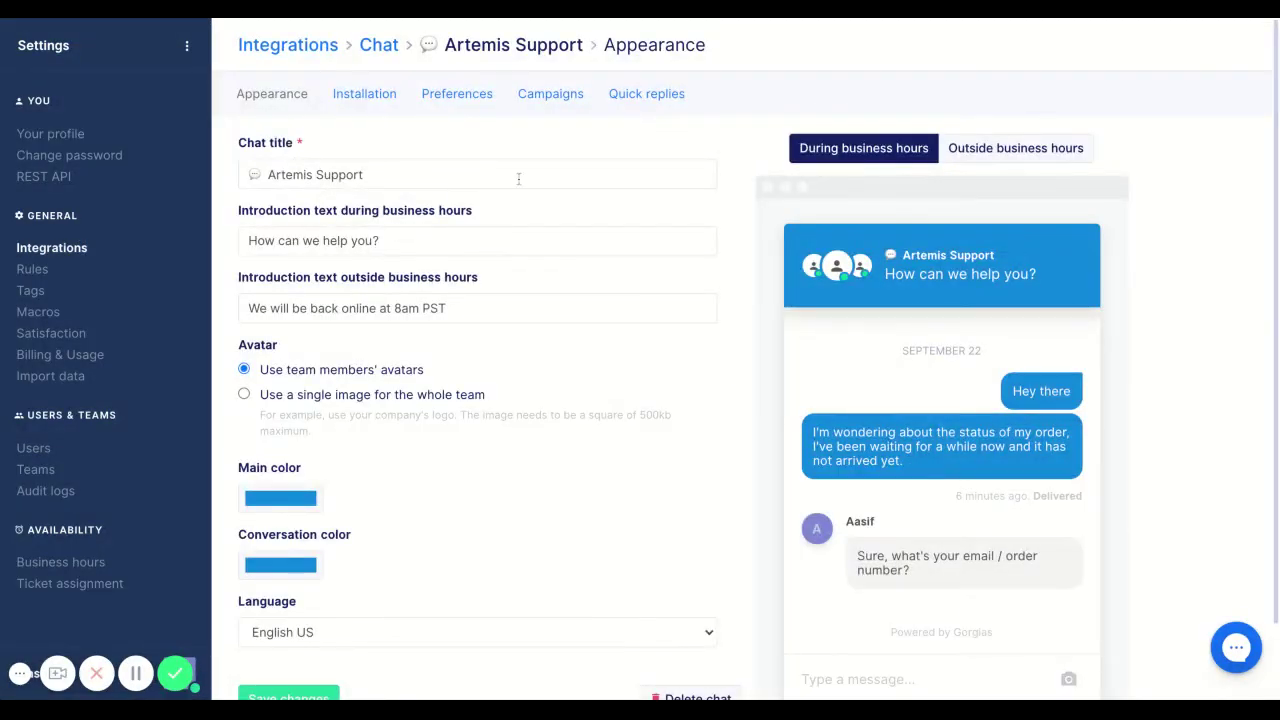
click(627, 97)
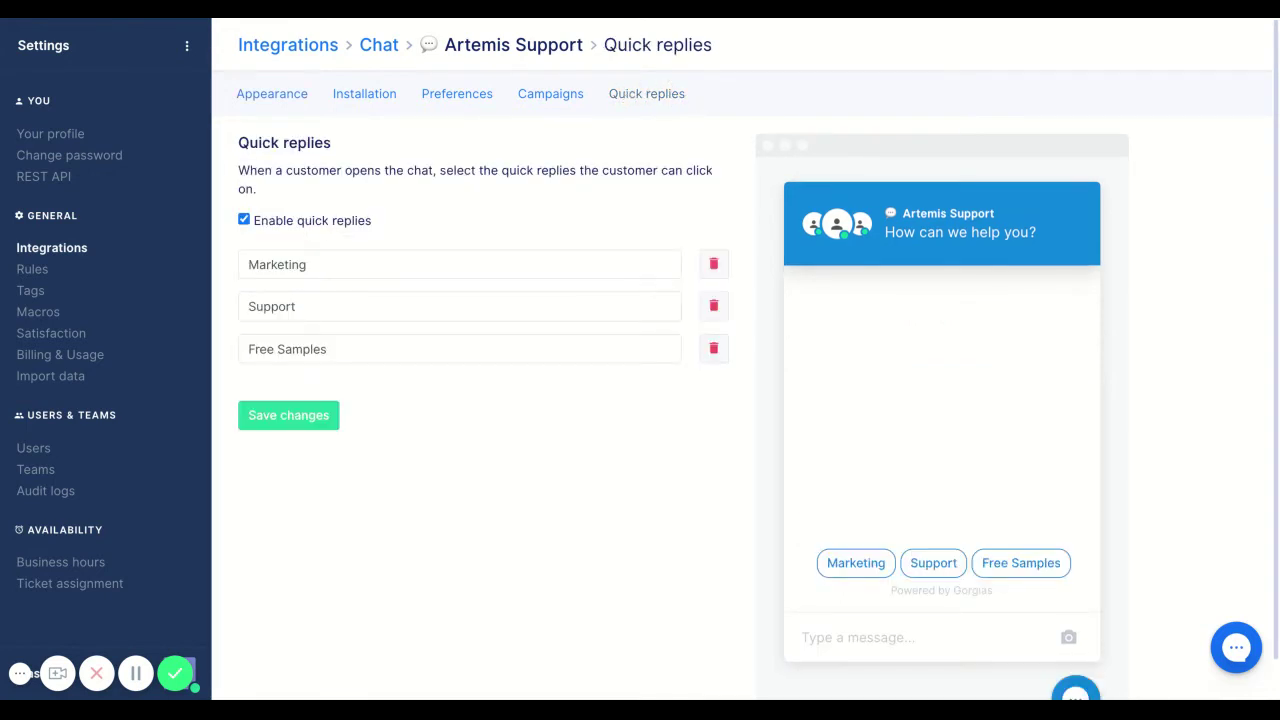
scroll(871, 471, down, 1)
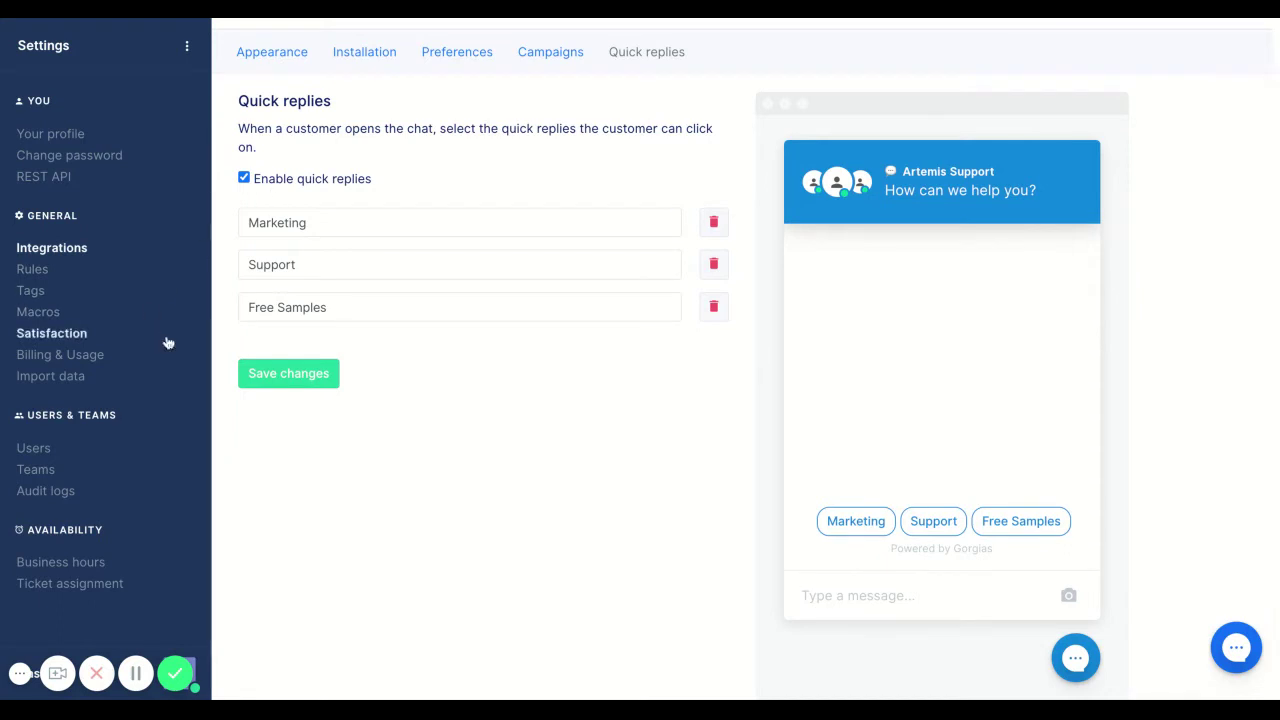
click(362, 309)
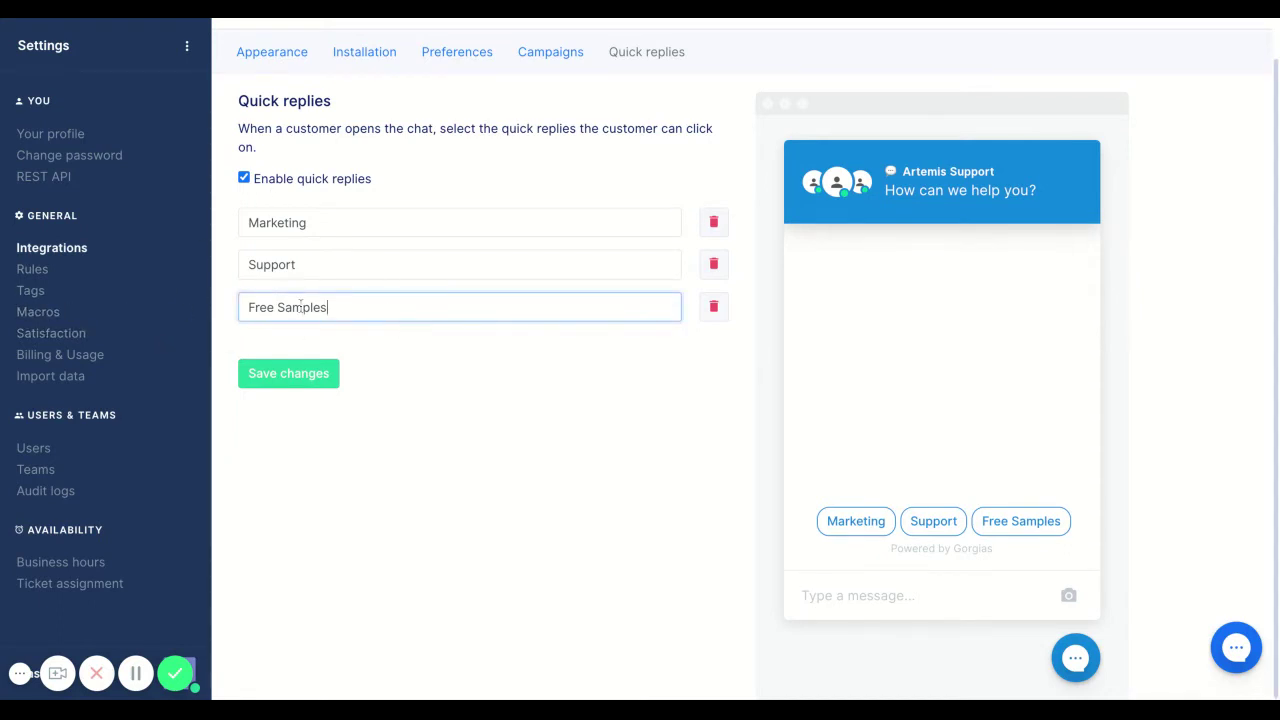
click(457, 395)
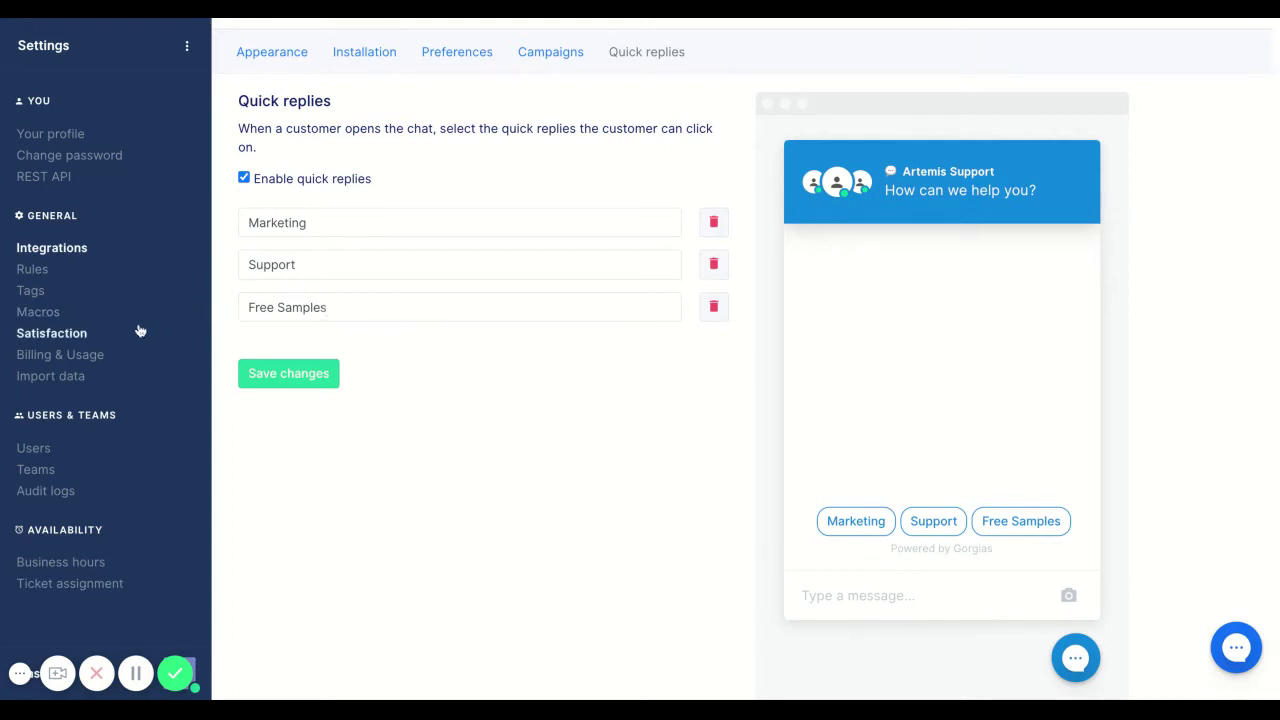
Step: Create a new macro named 'Free Samples'
click(100, 318)
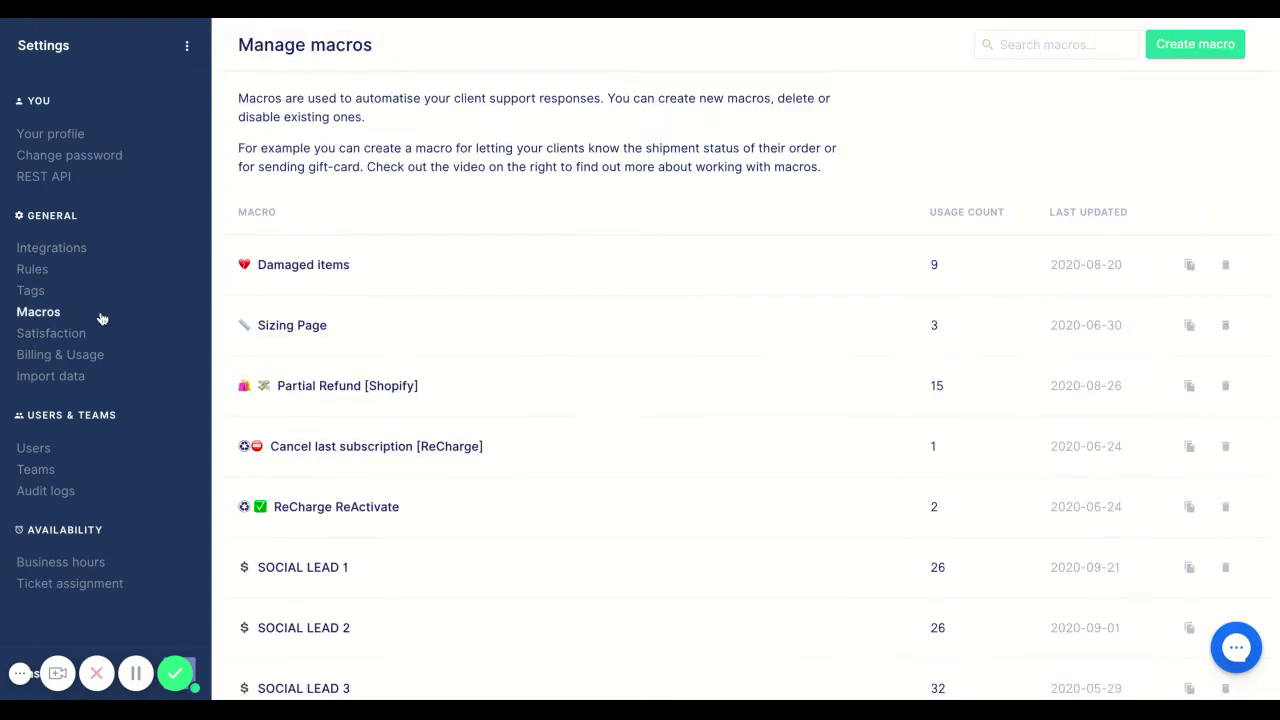
click(1207, 58)
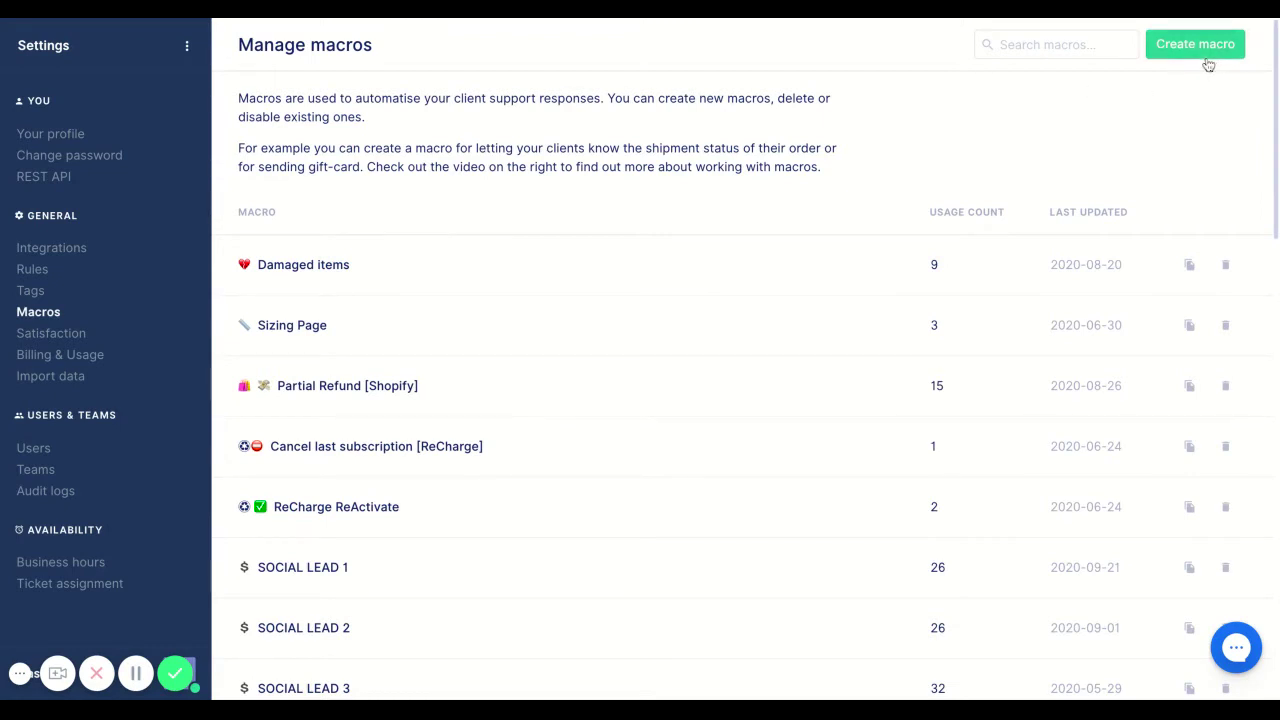
triple_click(477, 131)
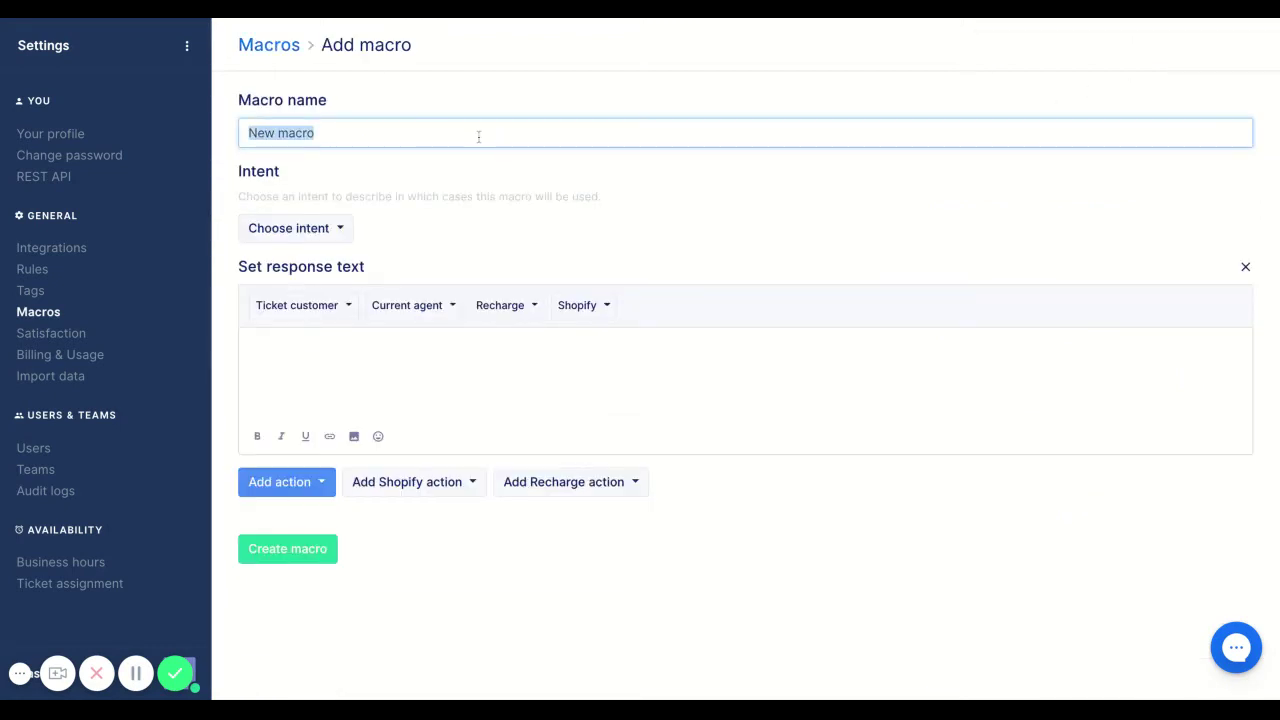
text(Free)
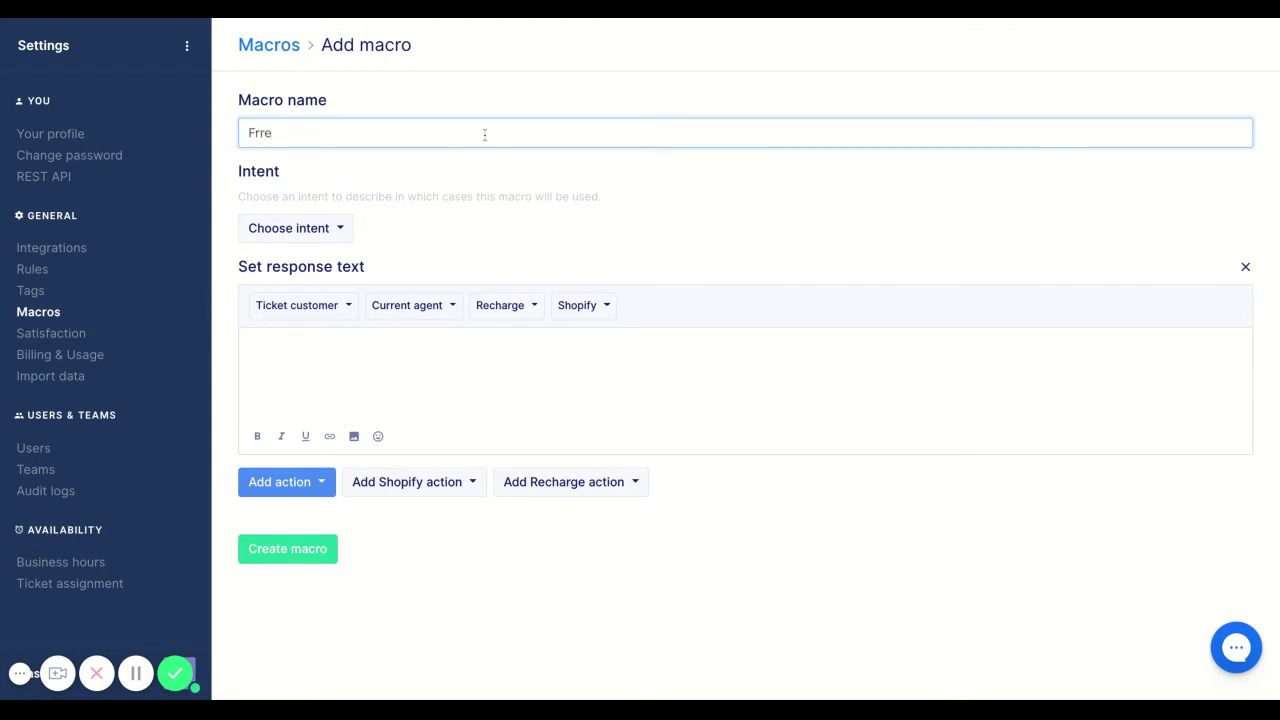
key(BackSpace)
key(BackSpace)
text(ee Samples)
Step: Start the macro response with 'Hi' followed by the customer's first-name placeholder
click(489, 380)
click(340, 316)
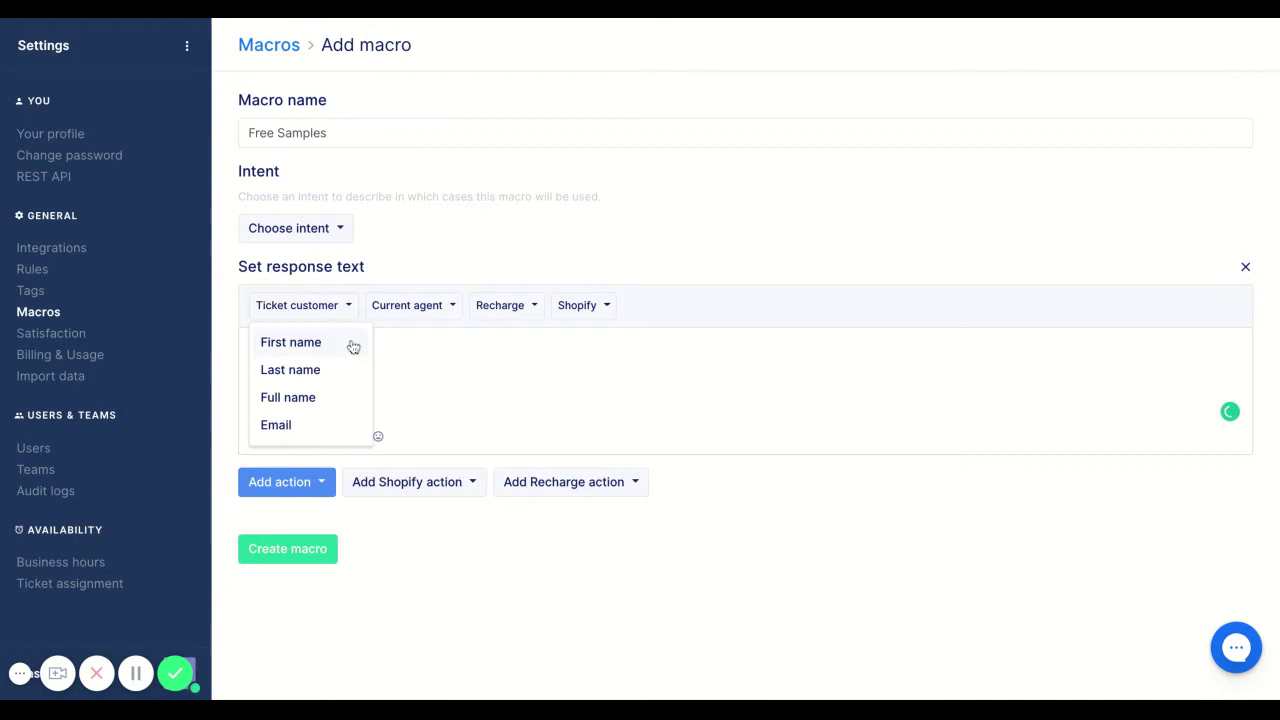
click(402, 346)
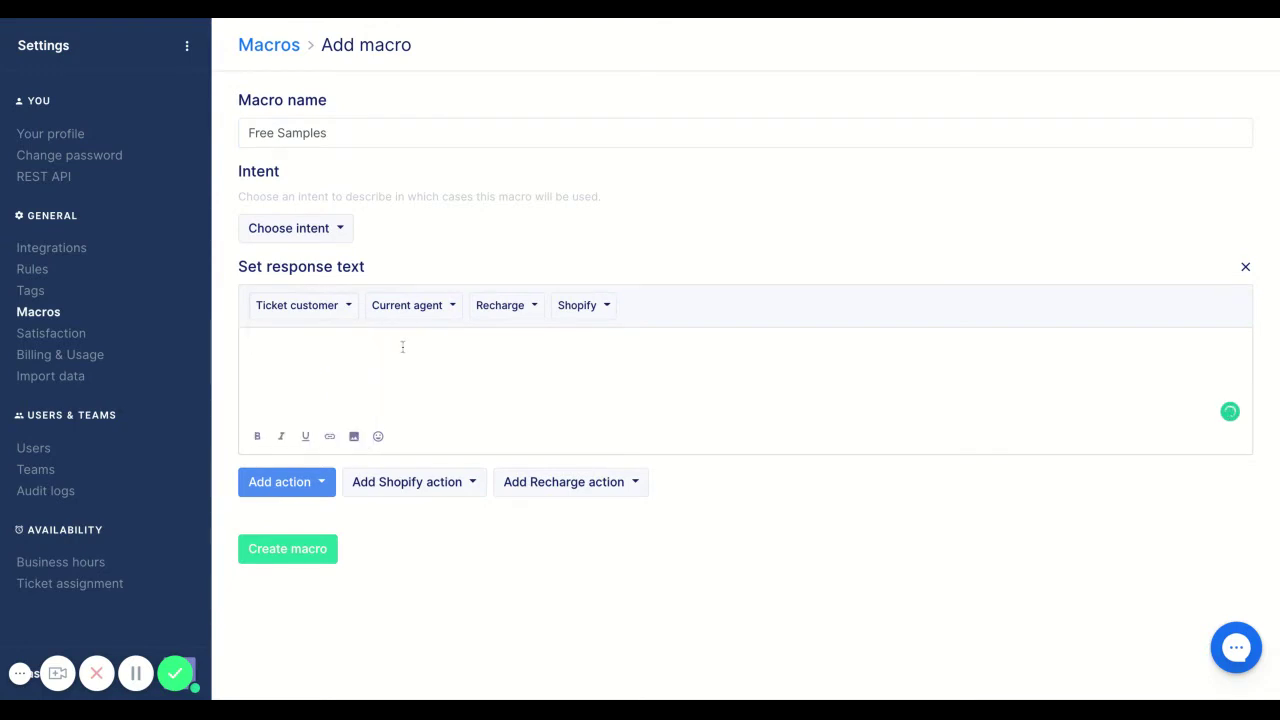
text(Hi)
click(343, 305)
click(358, 344)
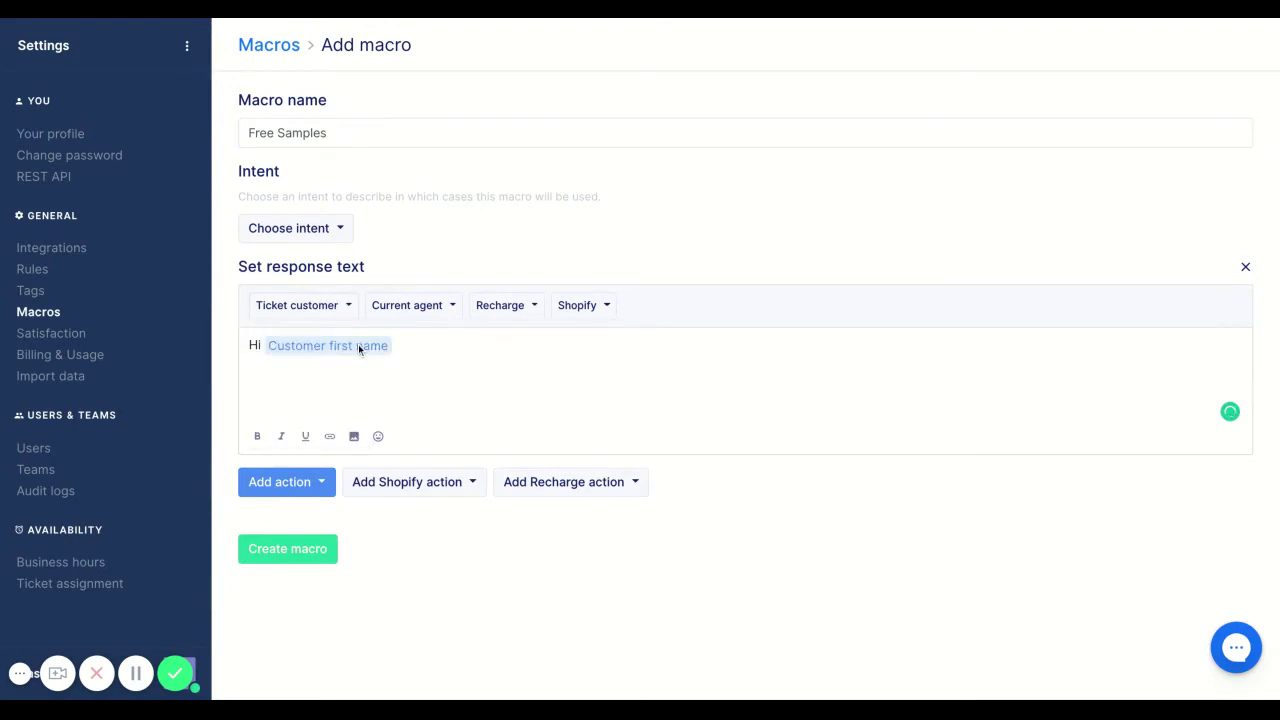
Step: Write the reply: no free samples offered, but code HAPPY10 gives 10% off your order
text(, )
text(We do not )
text(offer free sampk)
text(les)
key(BackSpace)
key(BackSpace)
key(BackSpace)
key(BackSpace)
text(les.)
text(Feel free t)
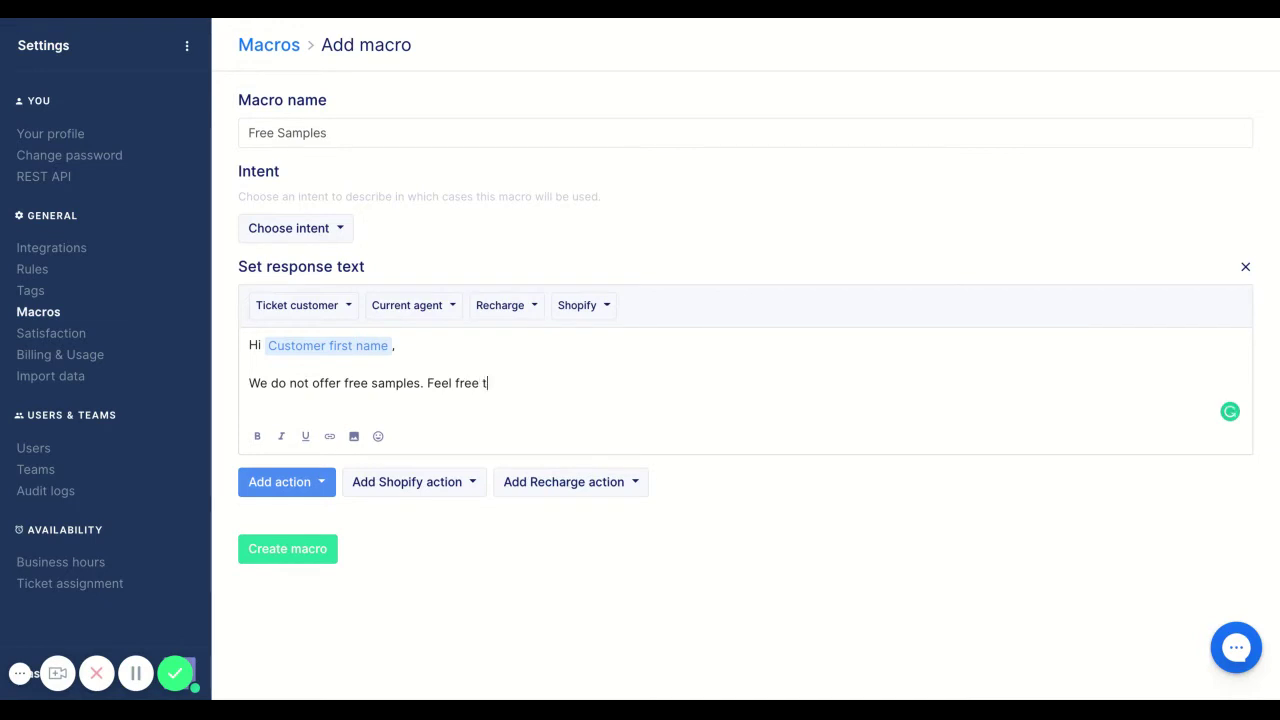
text(o use the discount code HAPPY)
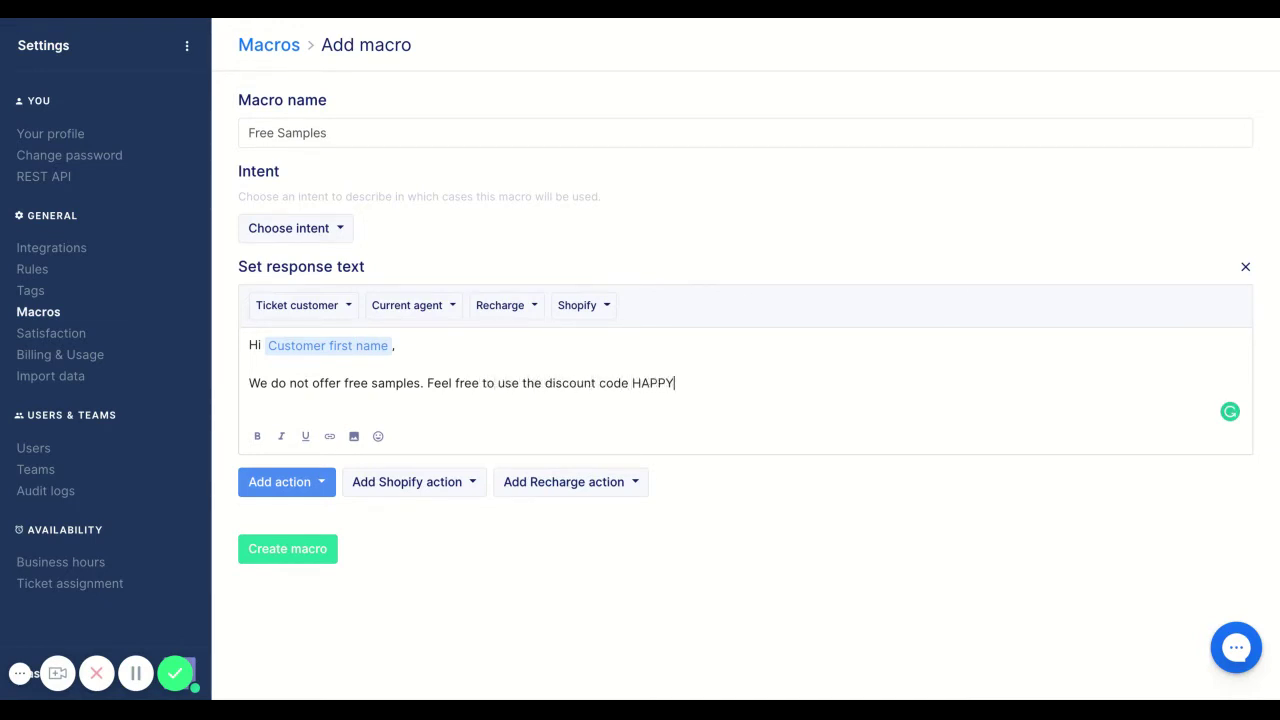
text(10.)
key(BackSpace)
text(for 10% off your order.)
key(Return)
key(Return)
text(Sinc)
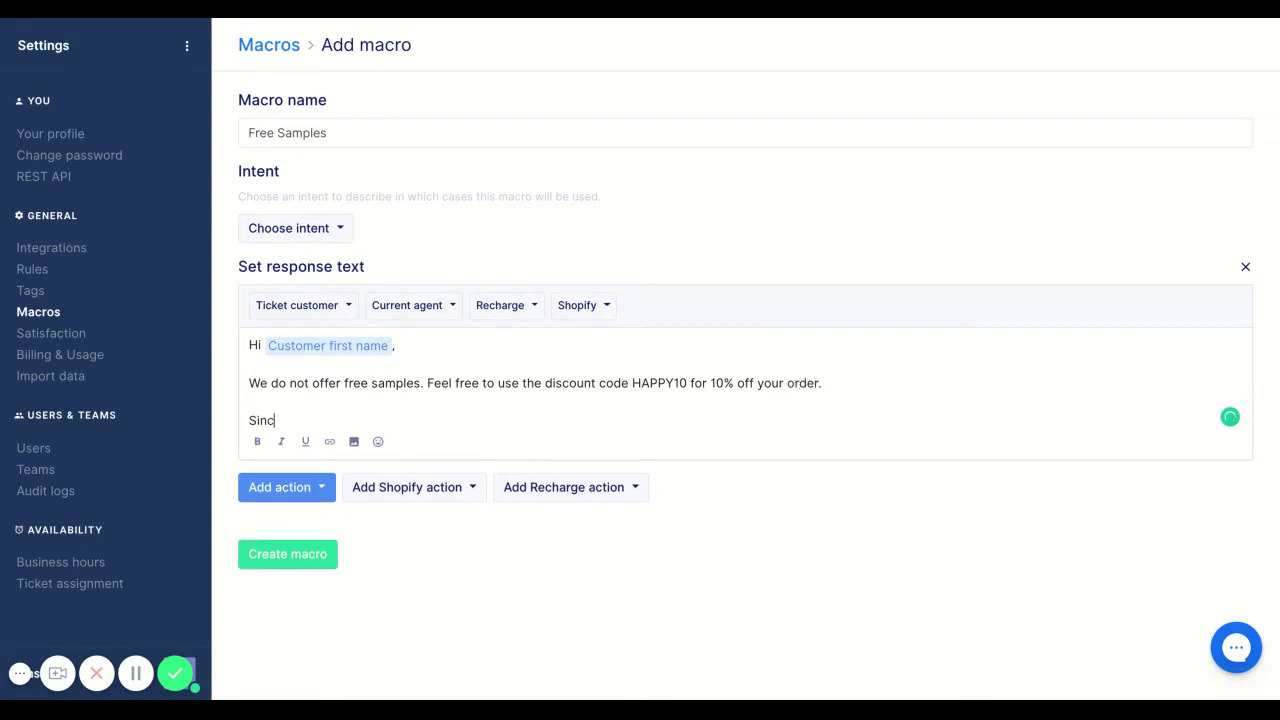
key(BackSpace)
key(BackSpace)
key(BackSpace)
key(BackSpace)
key(BackSpace)
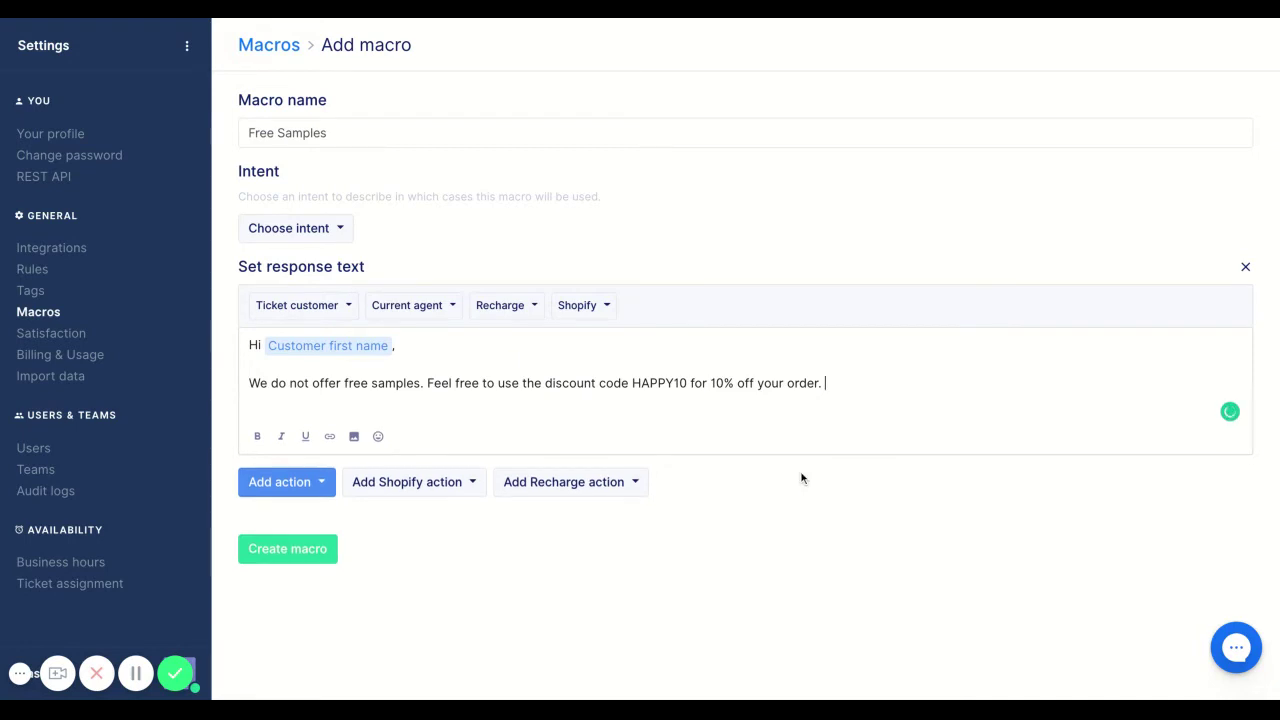
Step: Add a tagging action to the macro with a newly created 'Free Sample Inquiry' tag
click(312, 494)
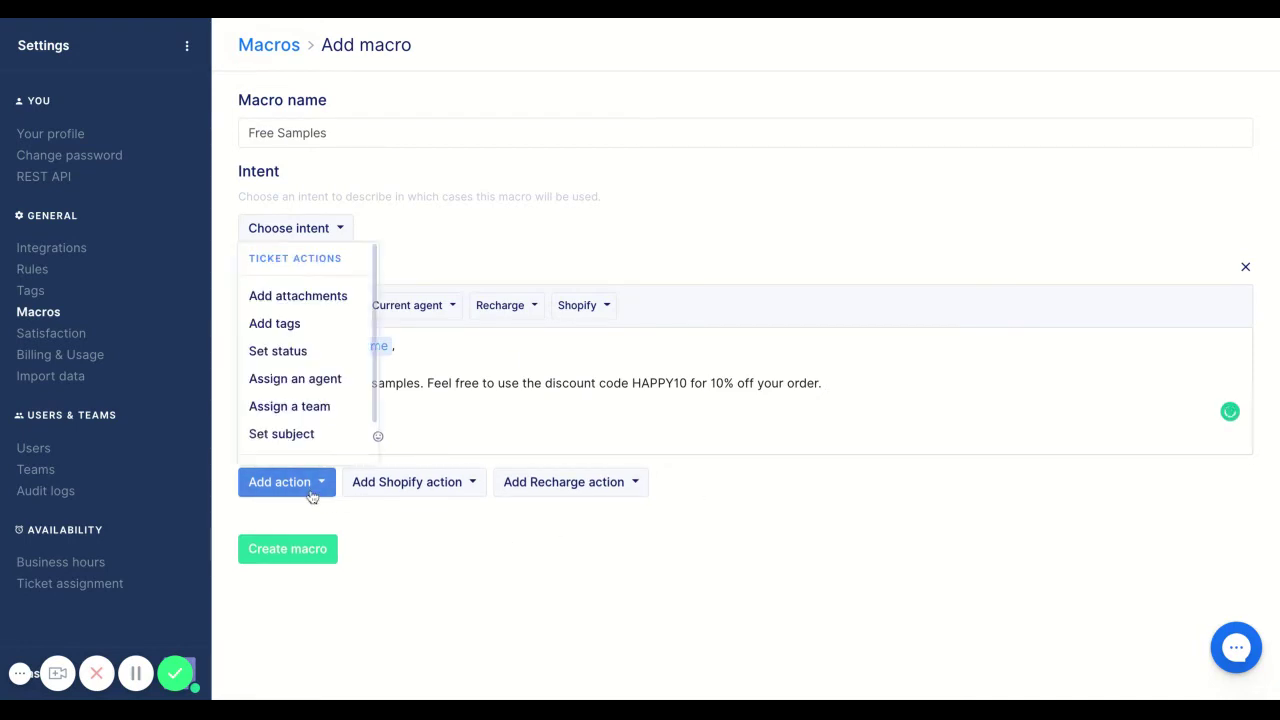
click(324, 333)
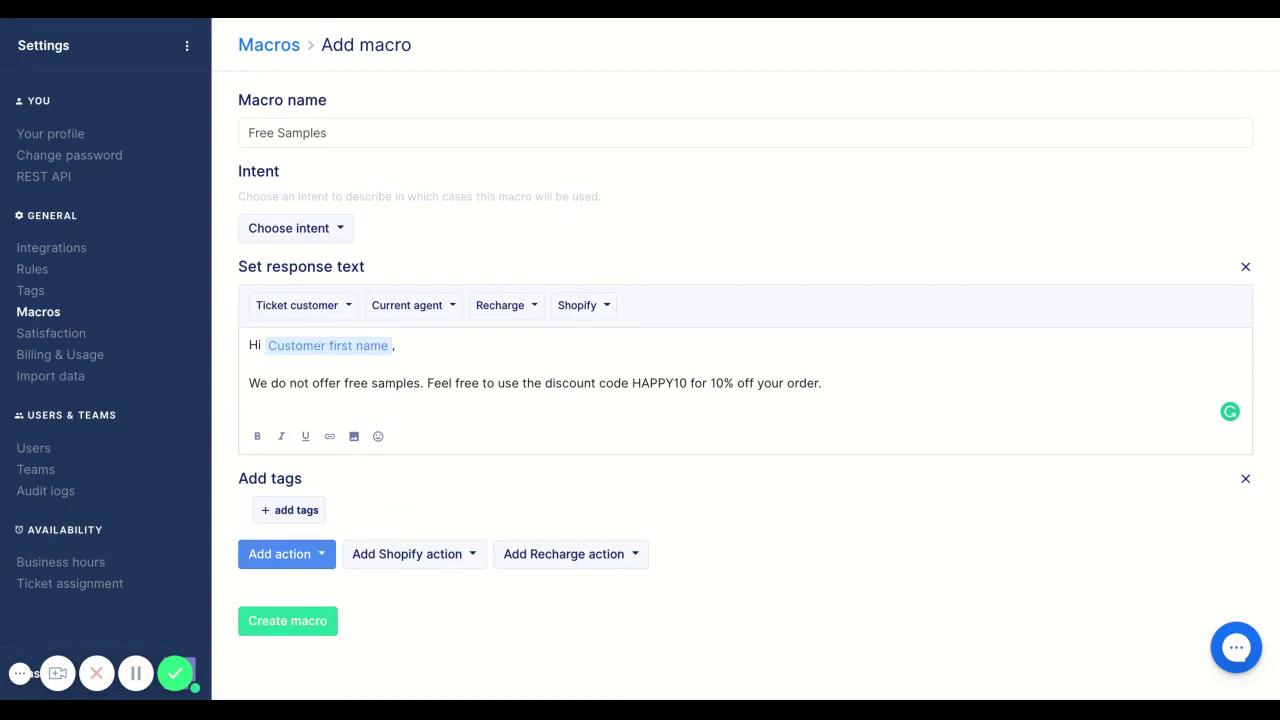
click(296, 511)
text(Fre)
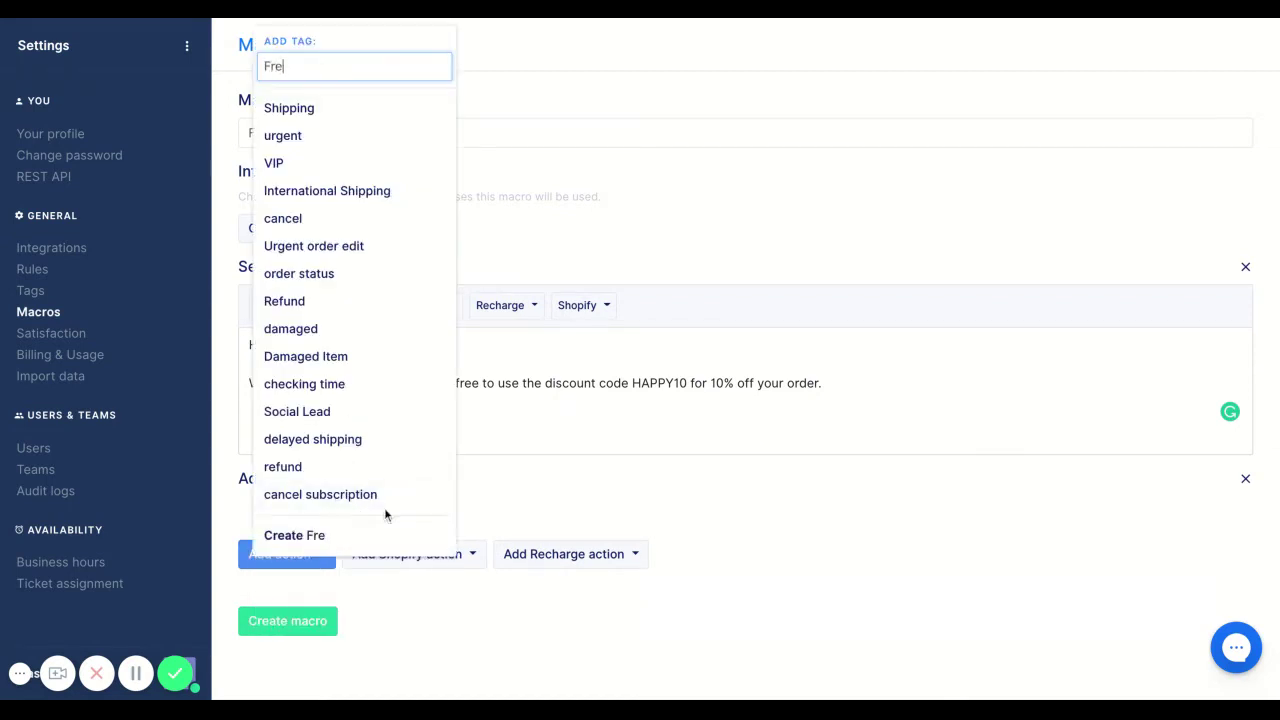
text(e Sample I)
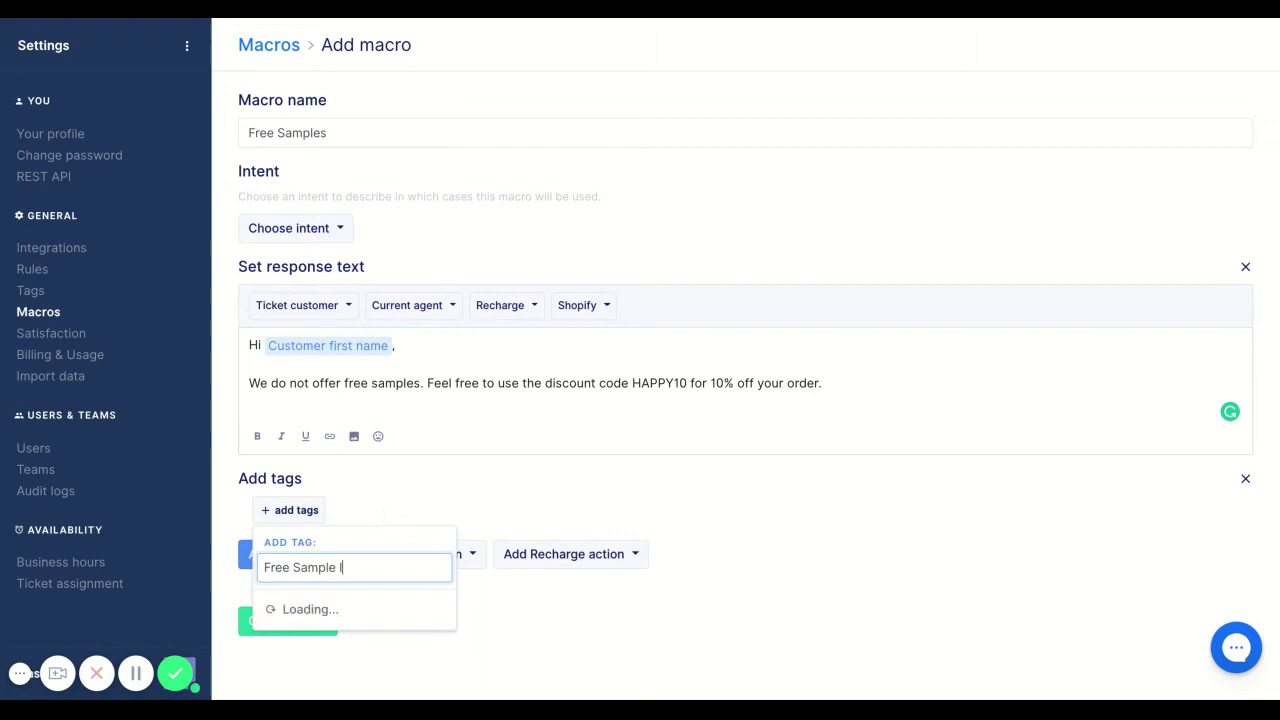
text(nquiry)
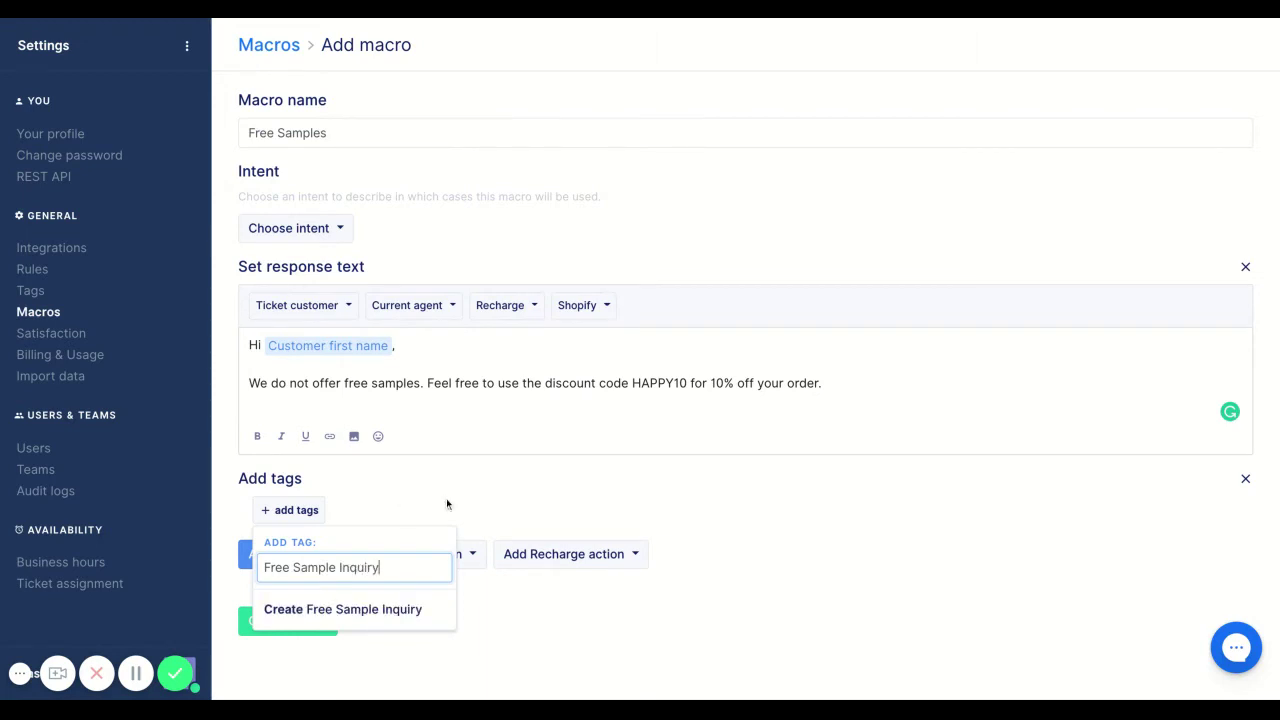
click(410, 605)
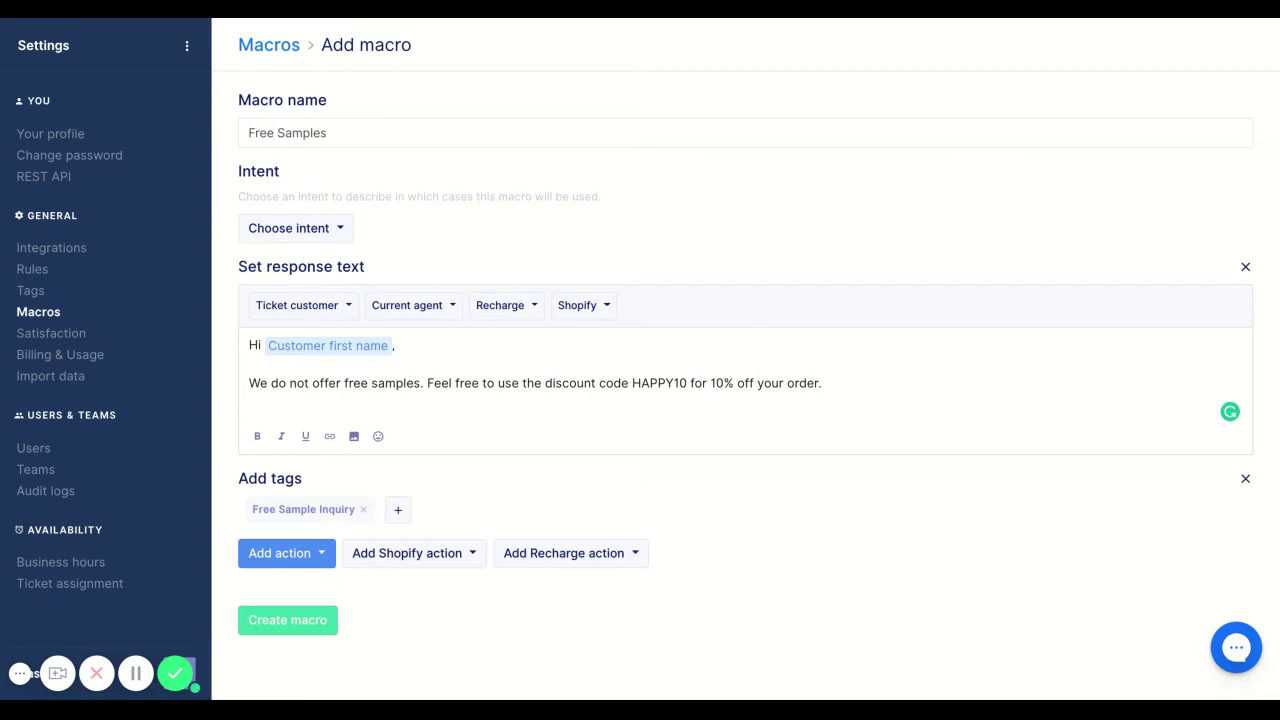
Step: Save the Free Samples macro and go to the Rules settings page
click(287, 620)
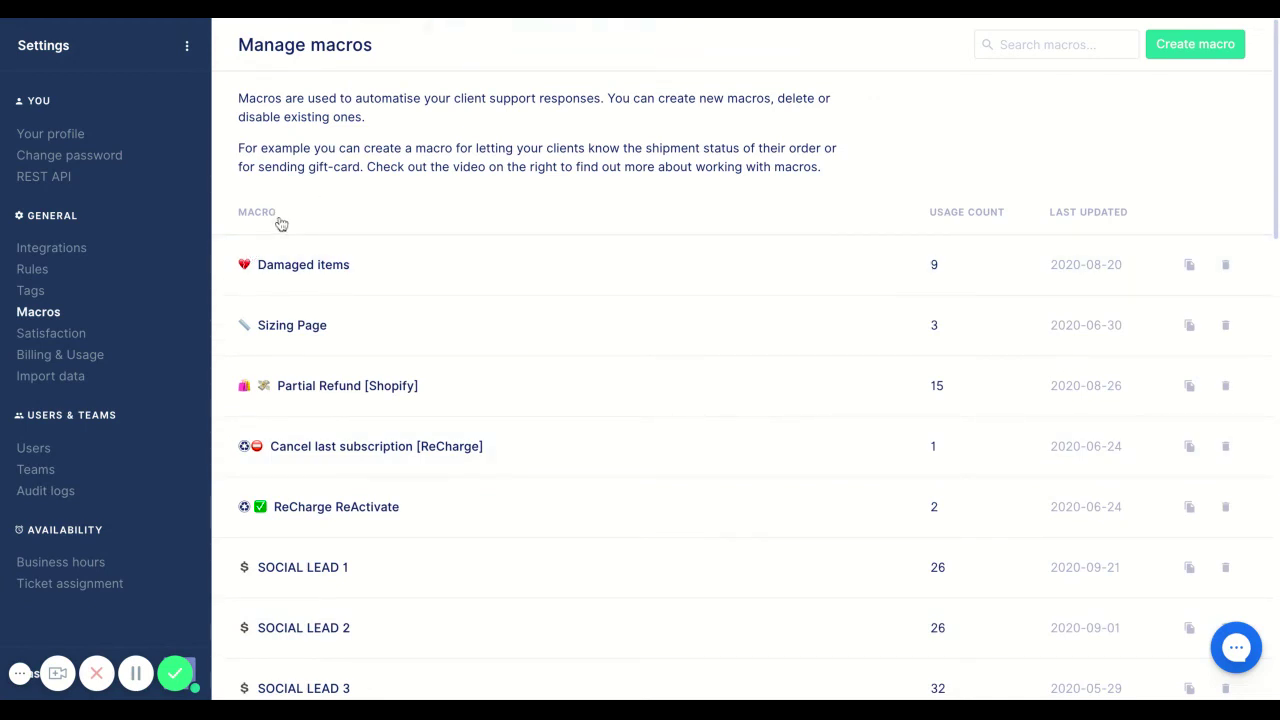
click(60, 249)
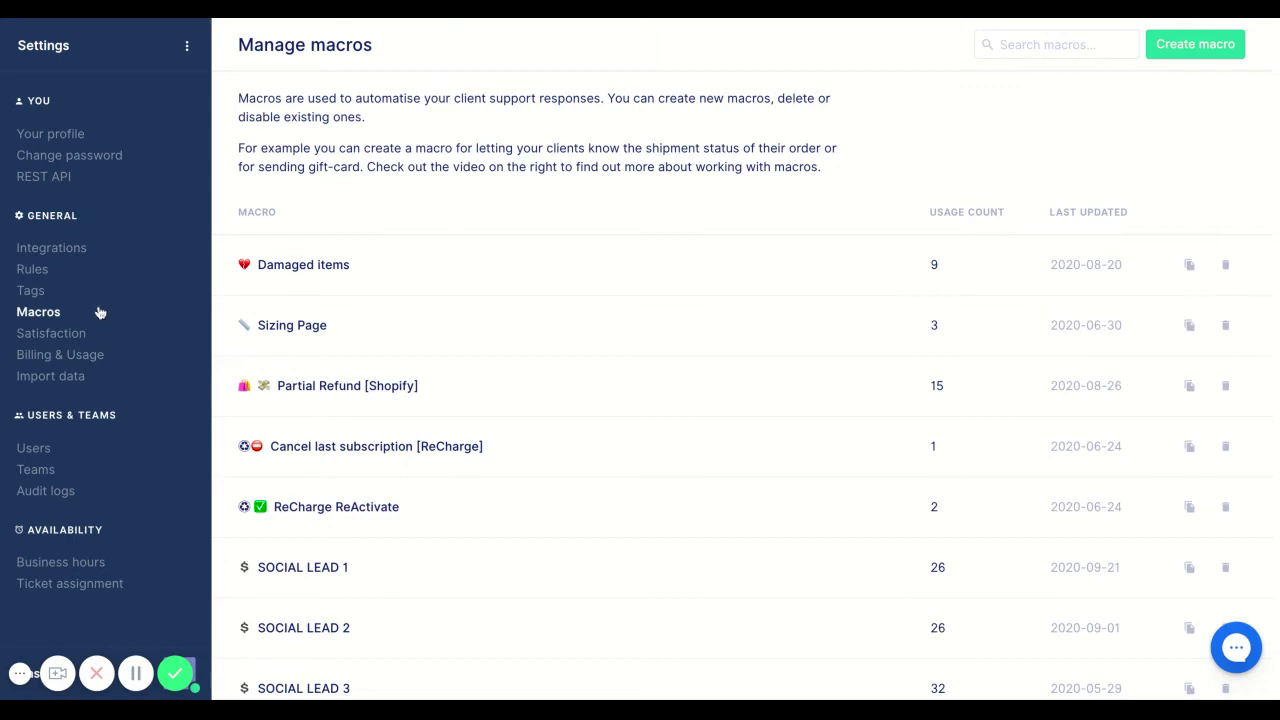
click(80, 269)
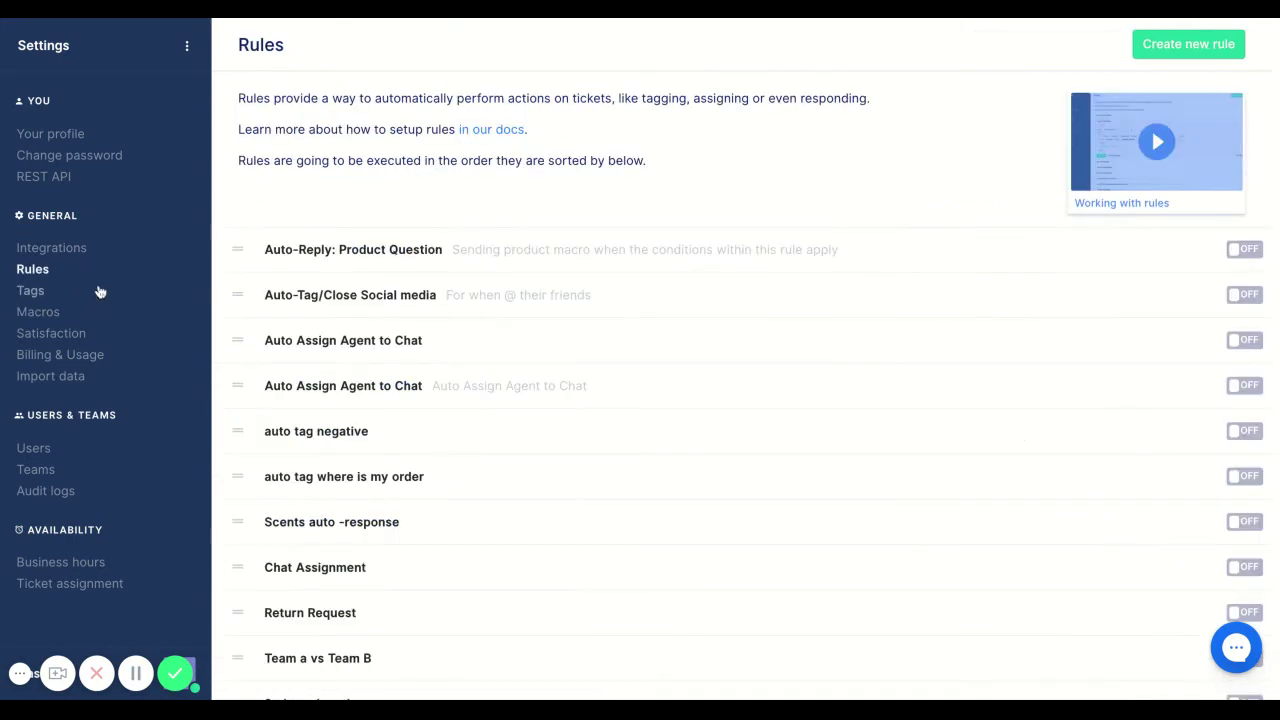
Step: Start a new rule named 'Auto Response: Chat Quick Reply - Free Samples'
click(1199, 45)
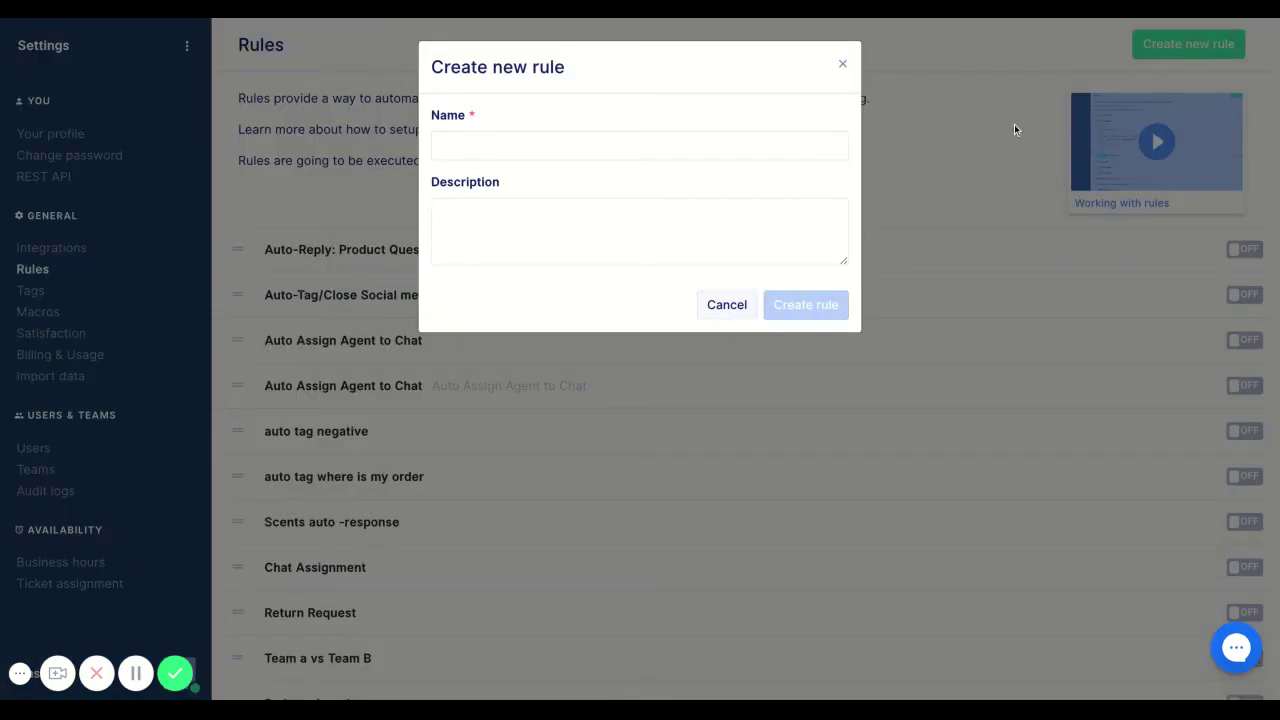
click(685, 142)
text(Auto )
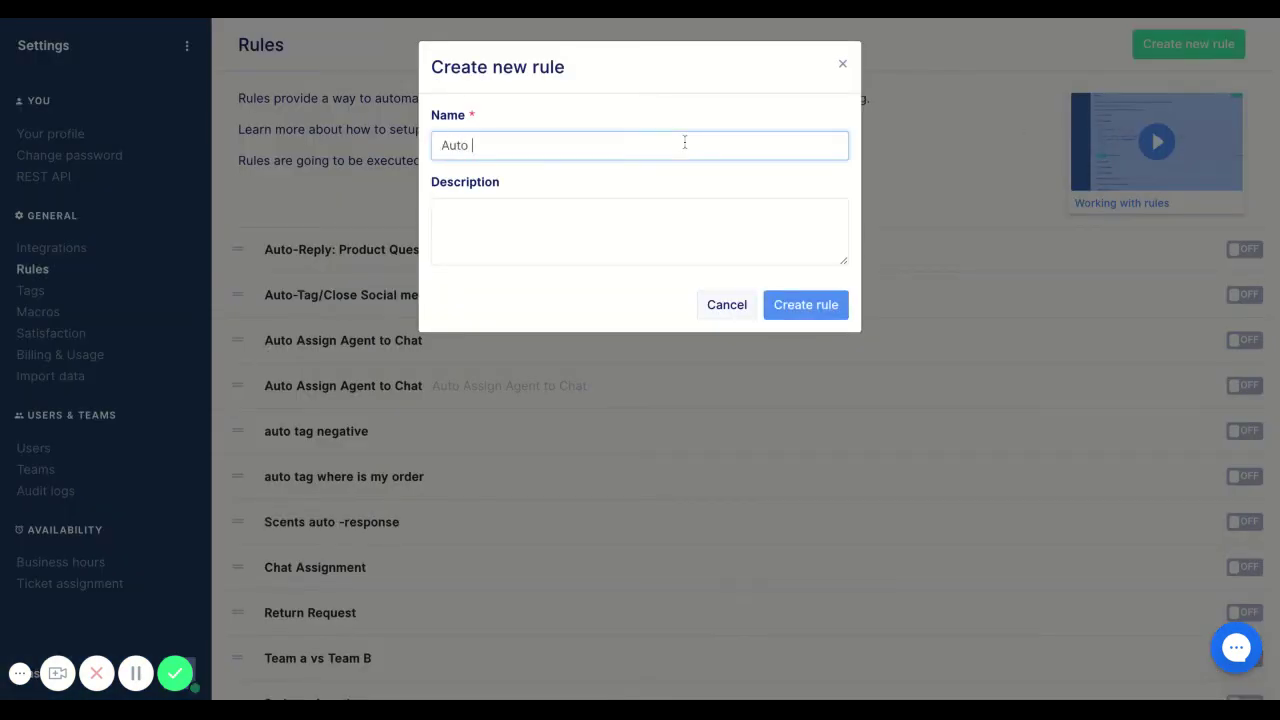
text(reply: Chat - Free Samples)
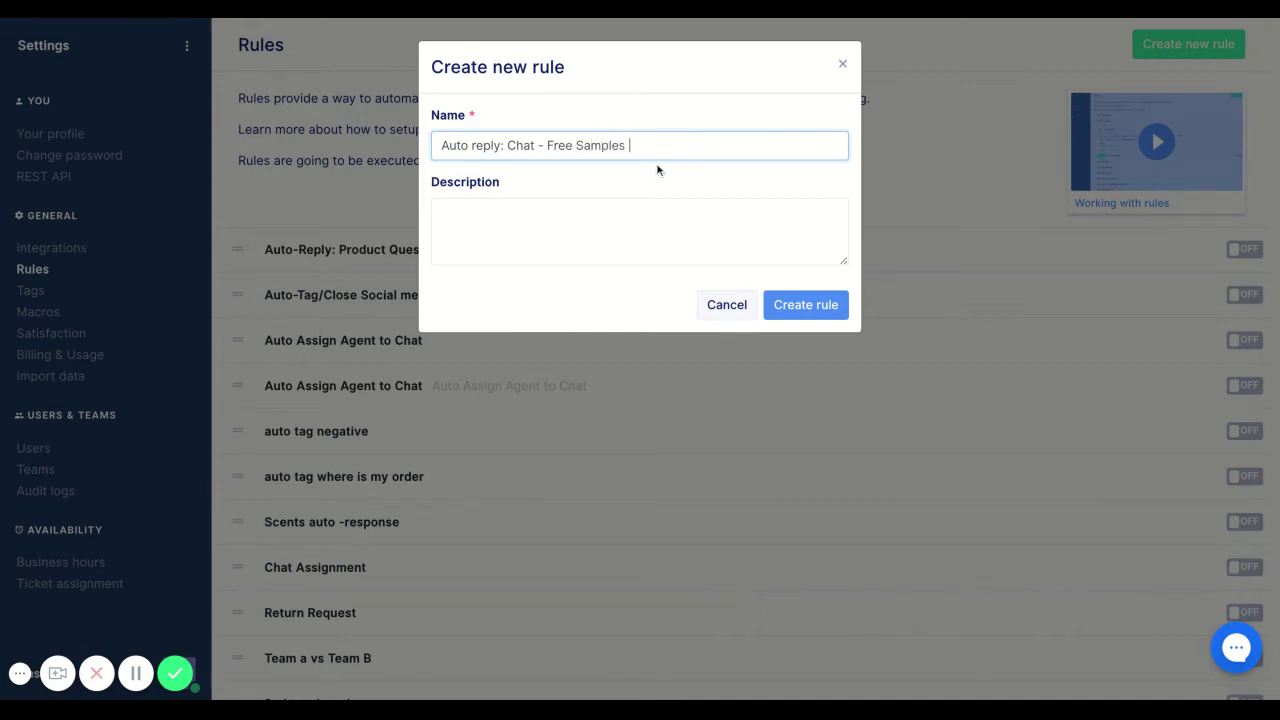
double_click(484, 146)
text(Respon)
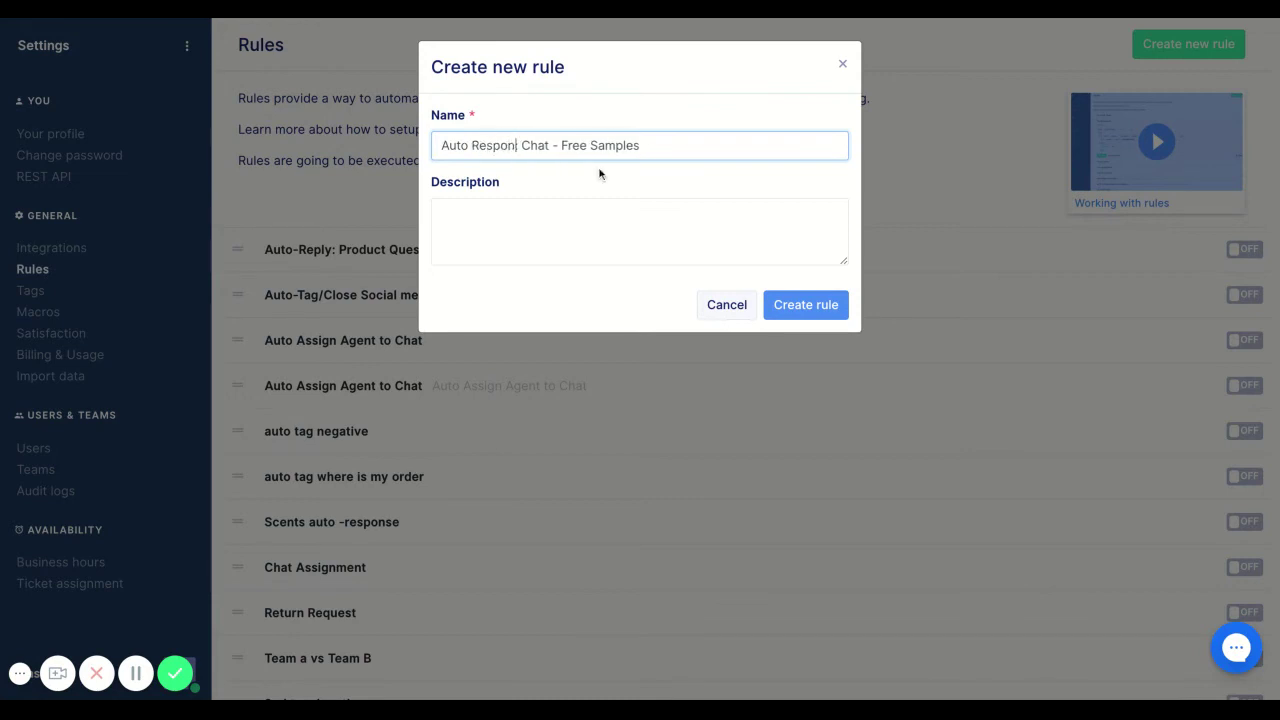
text(se: Chat Quick Reply)
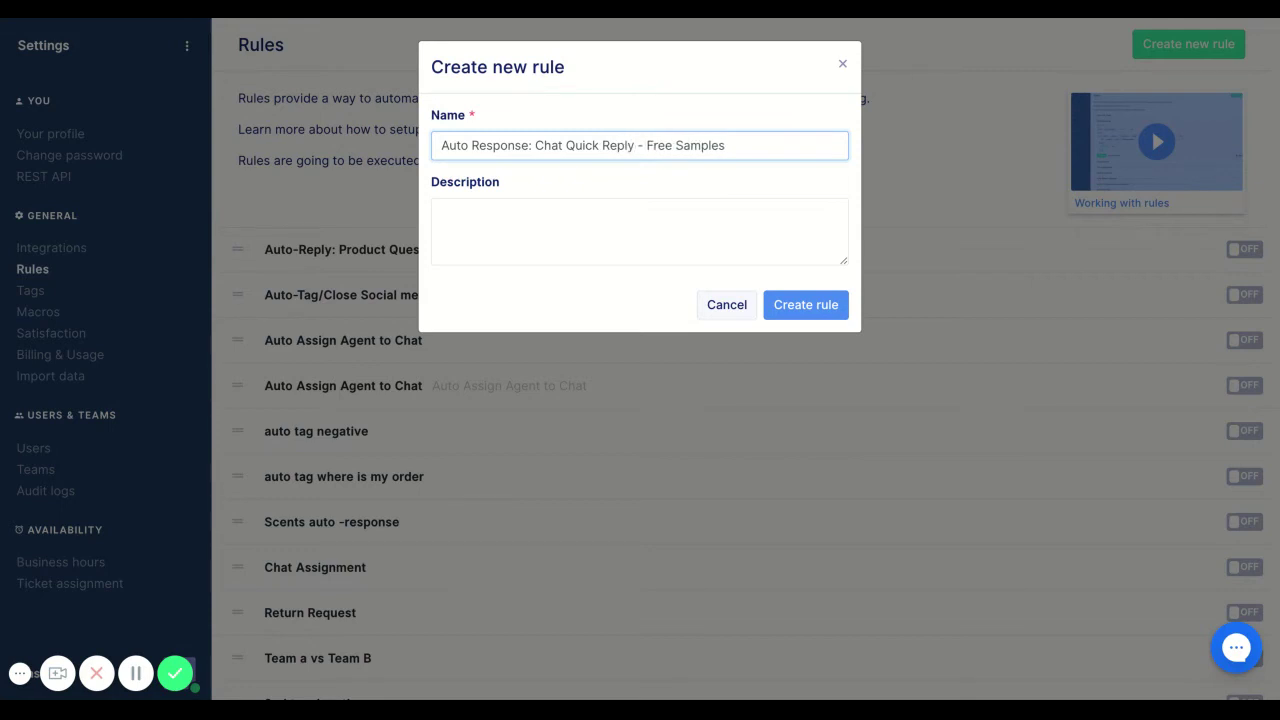
Step: Describe the rule as 'Apply macro free samples when a user click on this quick reply'
click(442, 213)
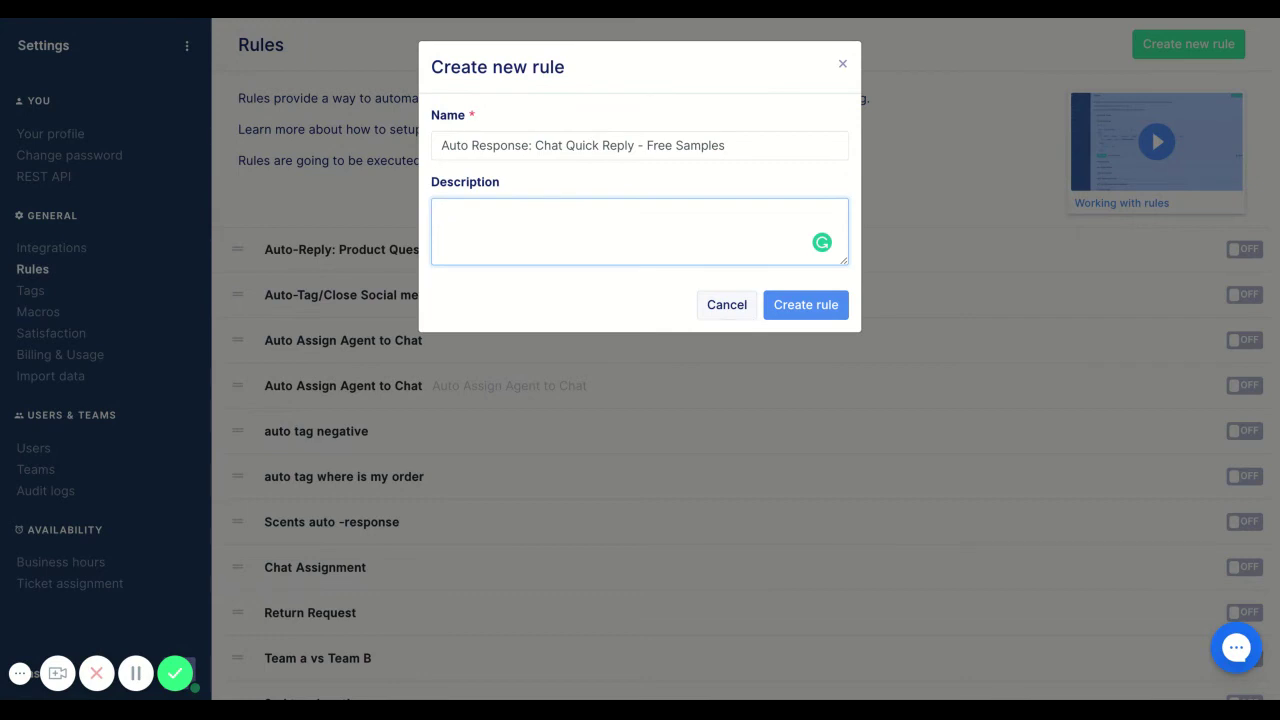
text(Apply macro free samples)
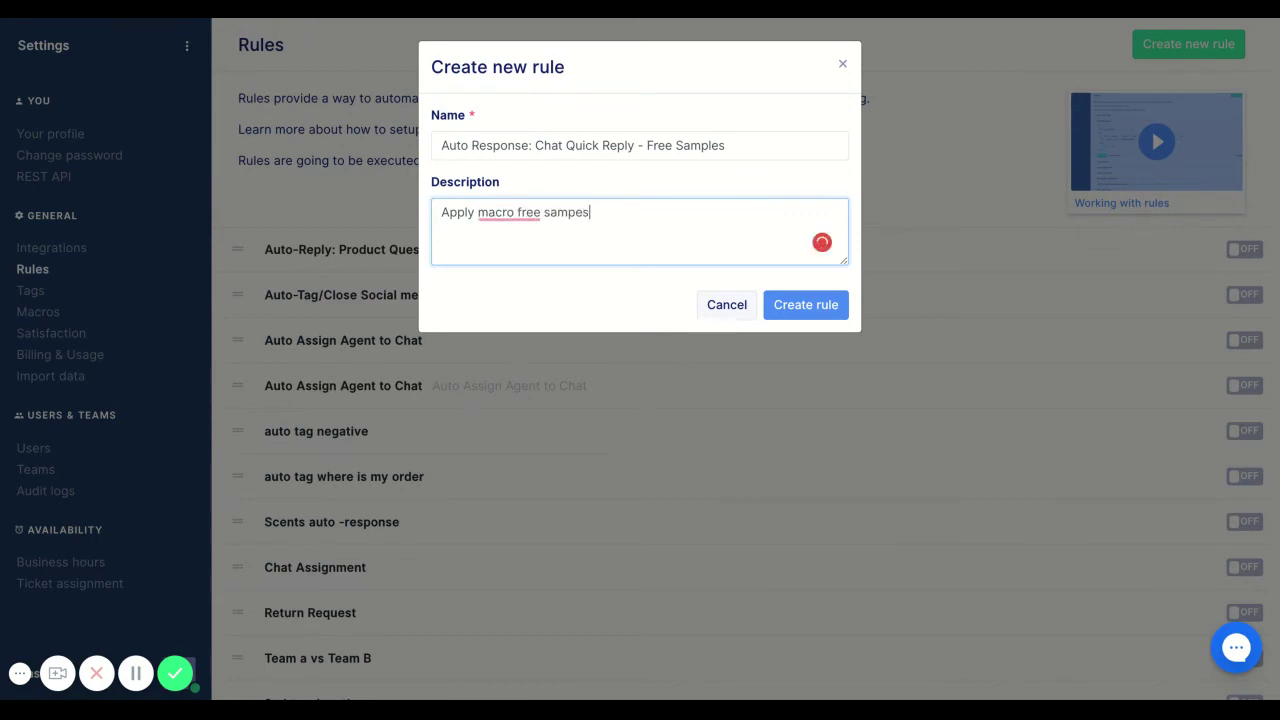
key(BackSpace)
text(s when a user click on this)
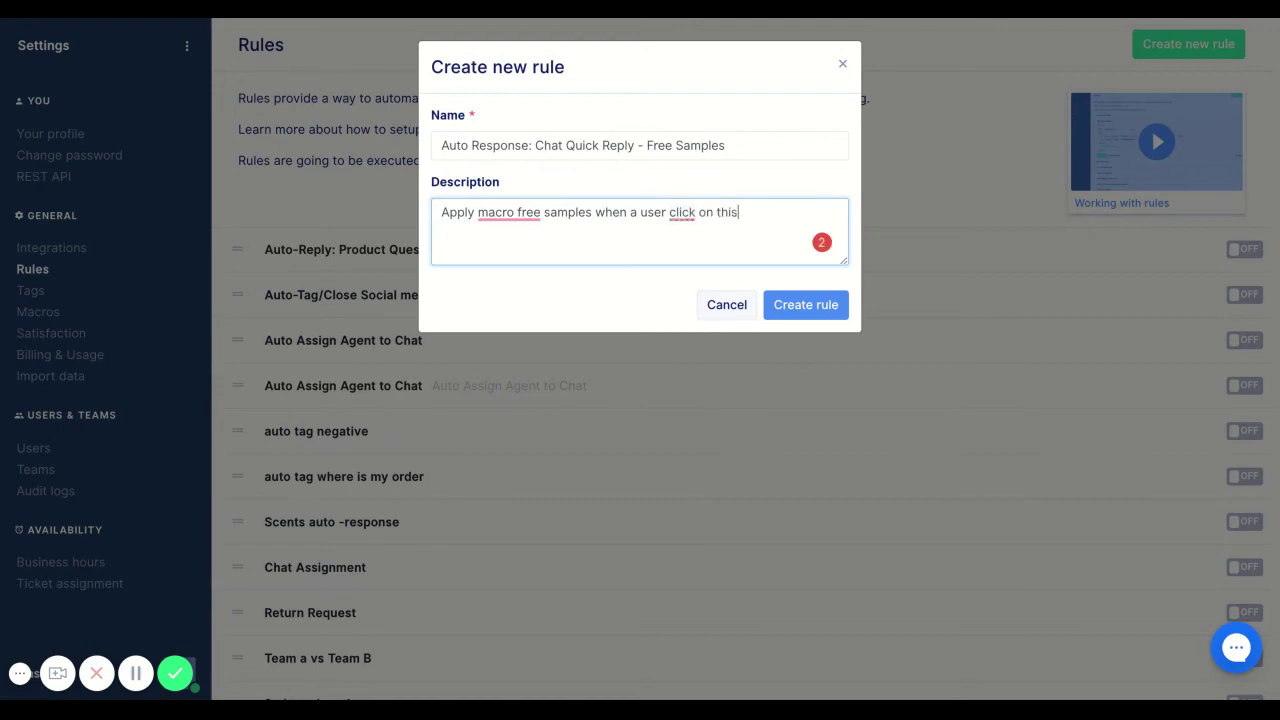
text( quick reply)
Step: Create the rule and add an IF condition that the message channel is chat
click(788, 304)
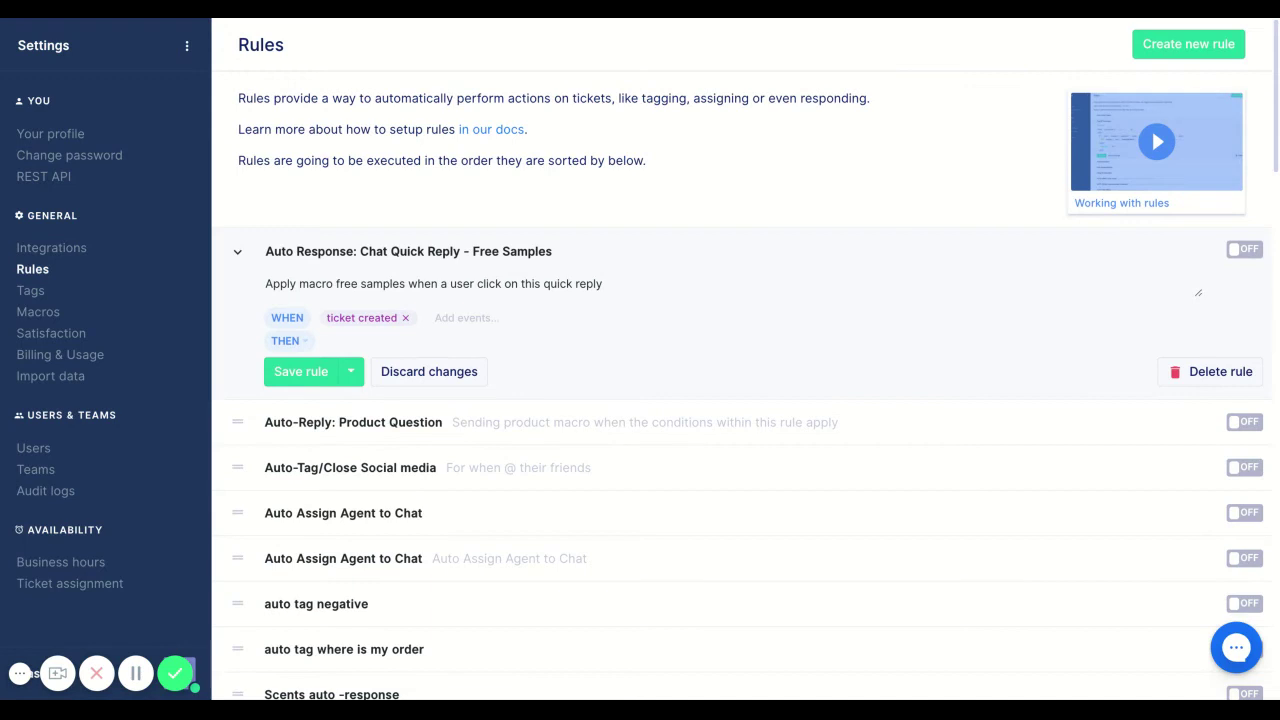
click(292, 341)
click(357, 398)
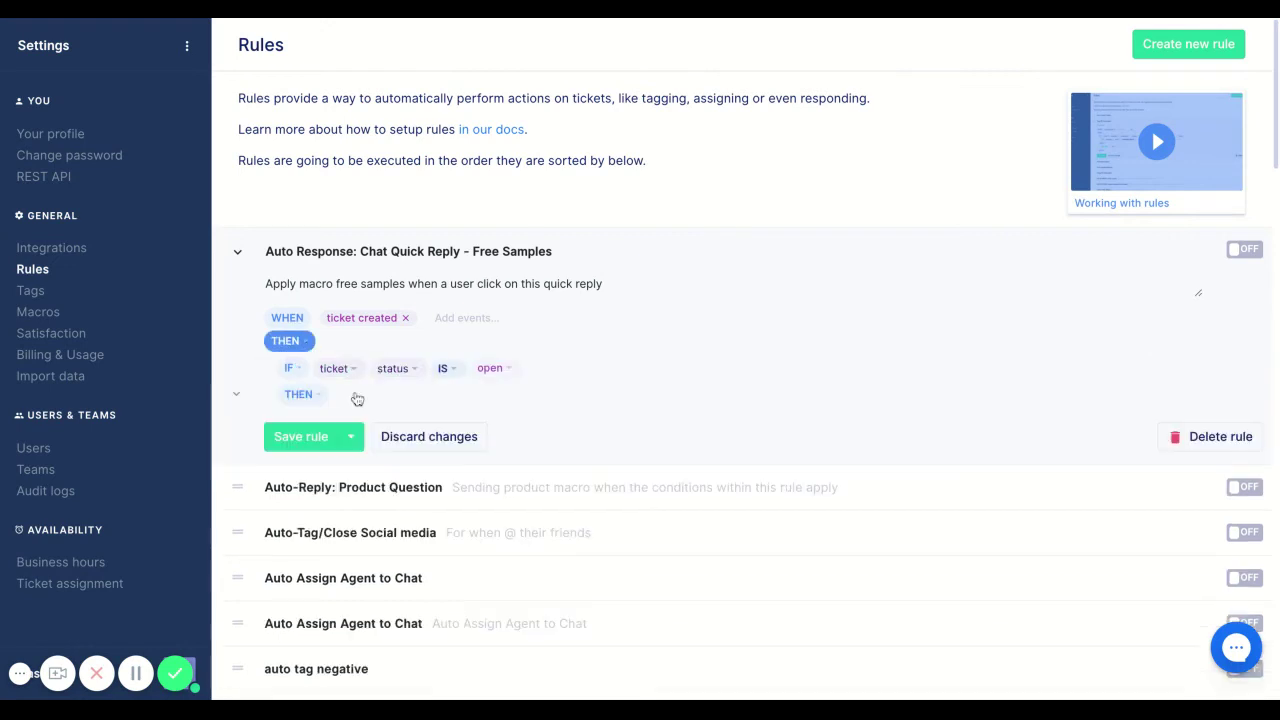
click(349, 371)
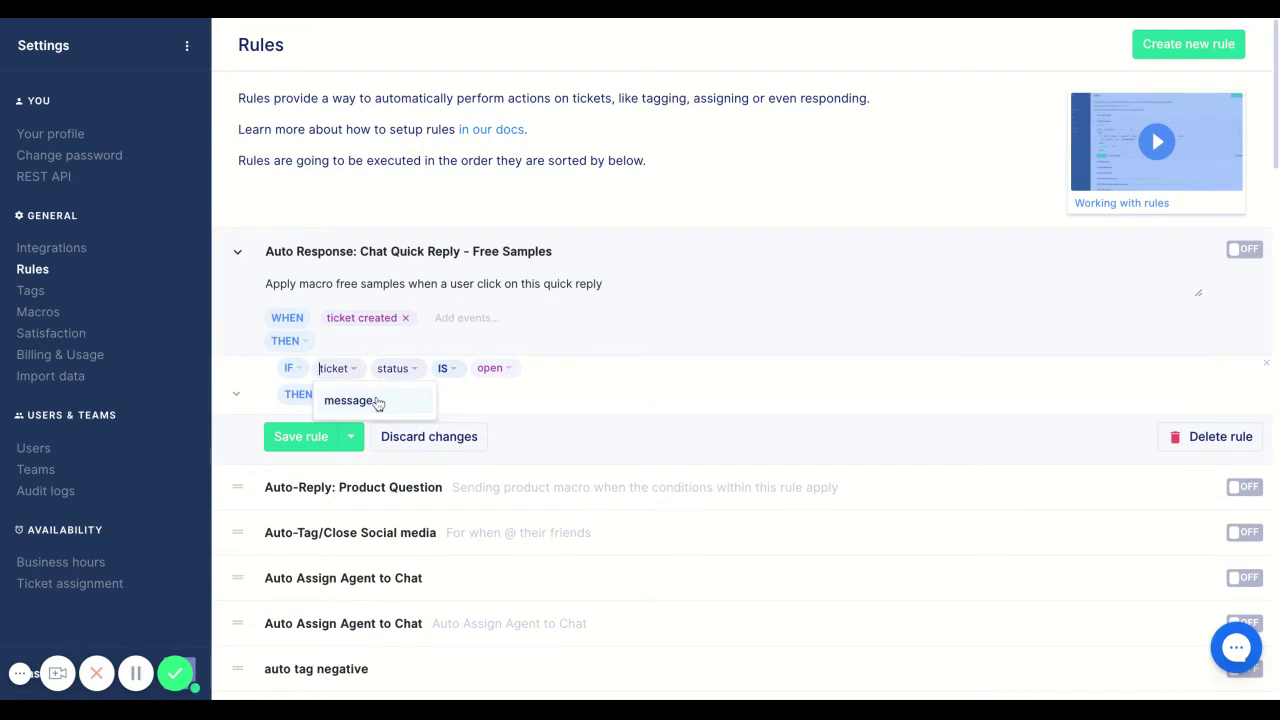
click(378, 402)
click(401, 368)
click(452, 428)
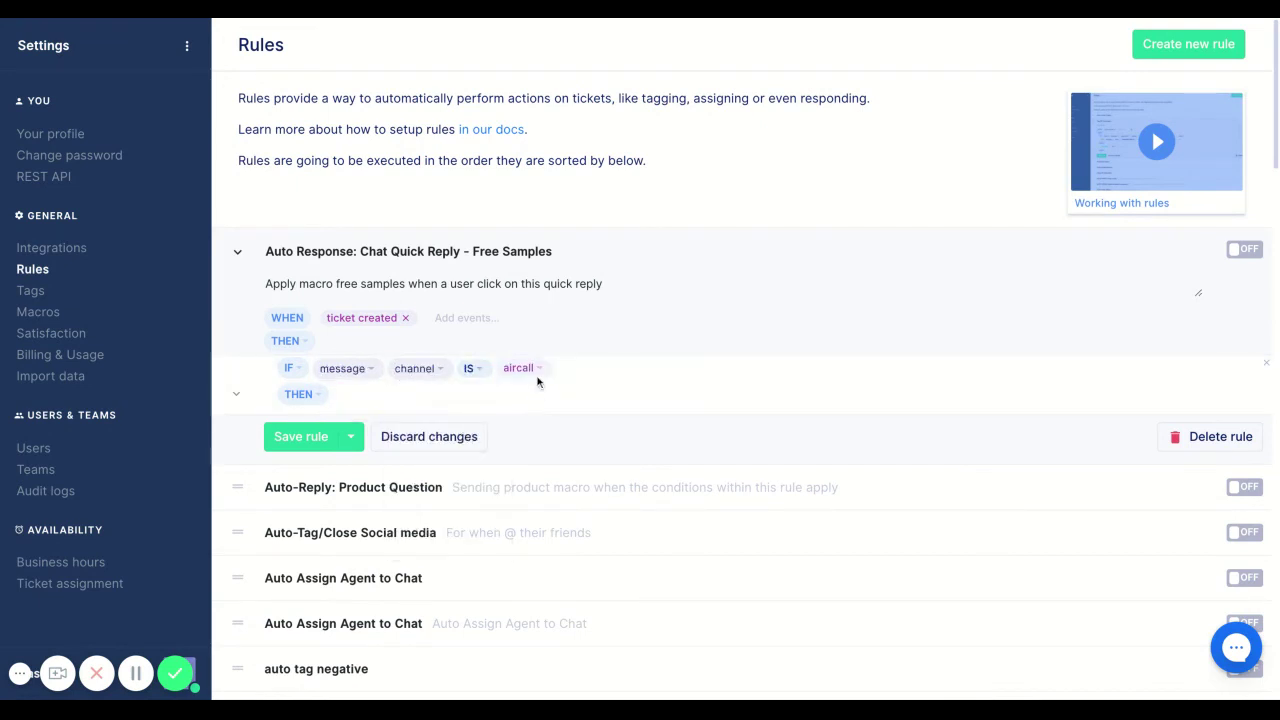
click(535, 370)
click(566, 424)
Step: Add a nested condition requiring the message body to contain all of 'Free Sample'
click(300, 396)
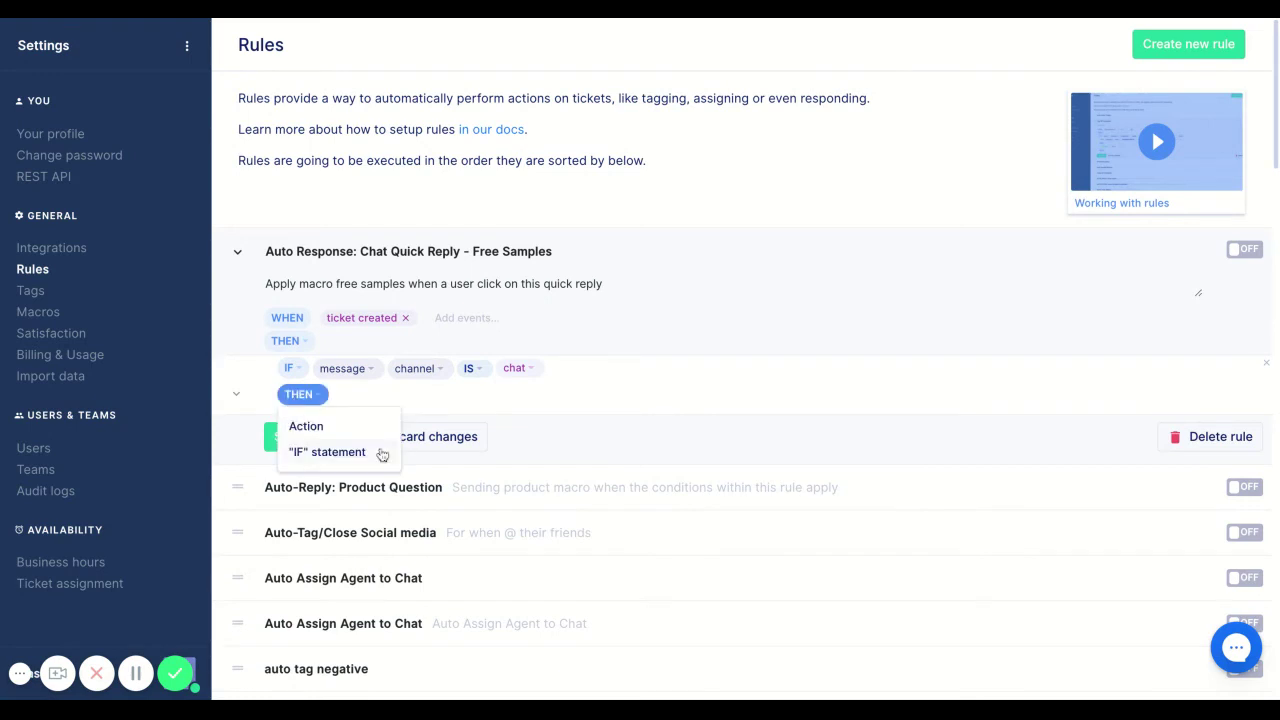
click(379, 452)
click(350, 428)
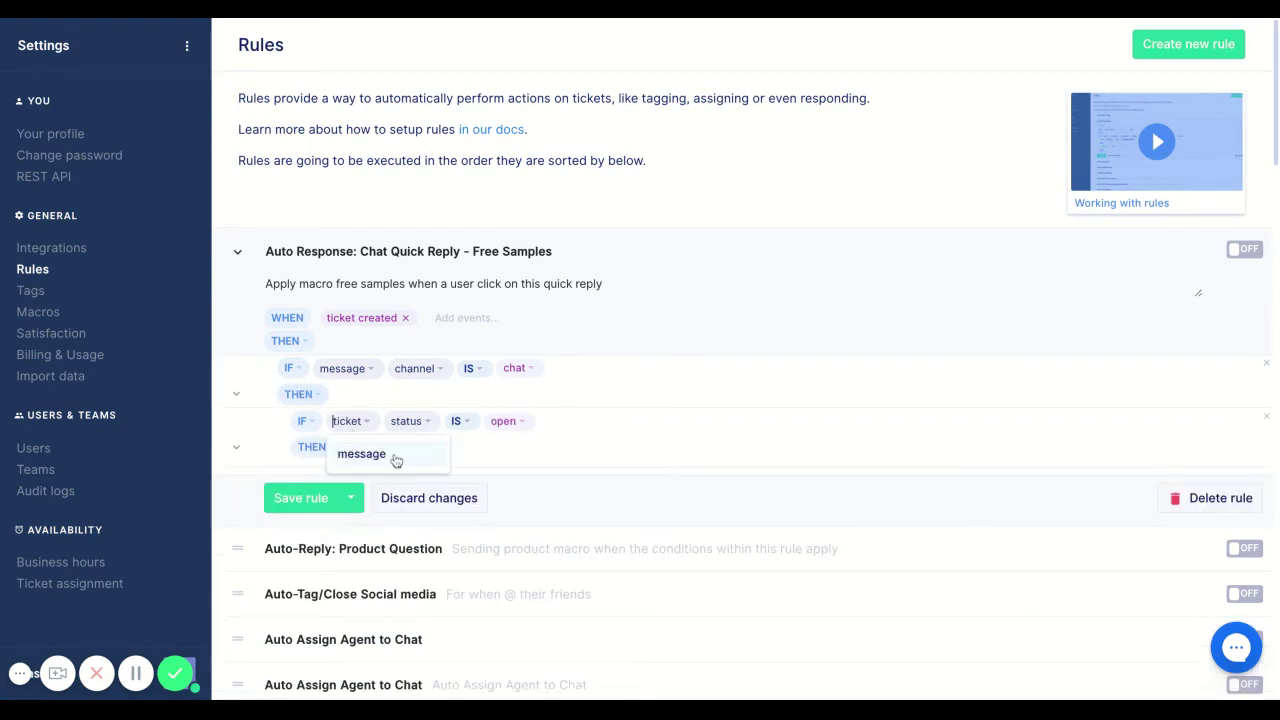
click(396, 458)
click(430, 425)
click(464, 453)
click(515, 421)
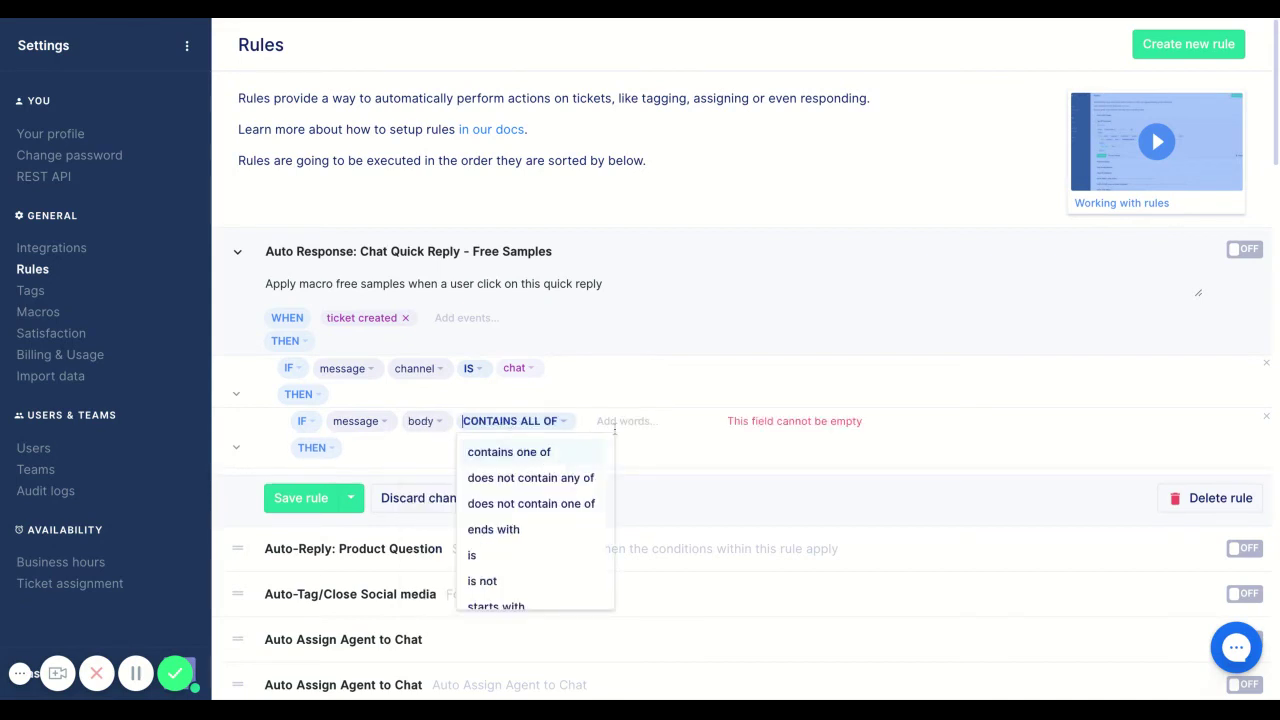
click(617, 425)
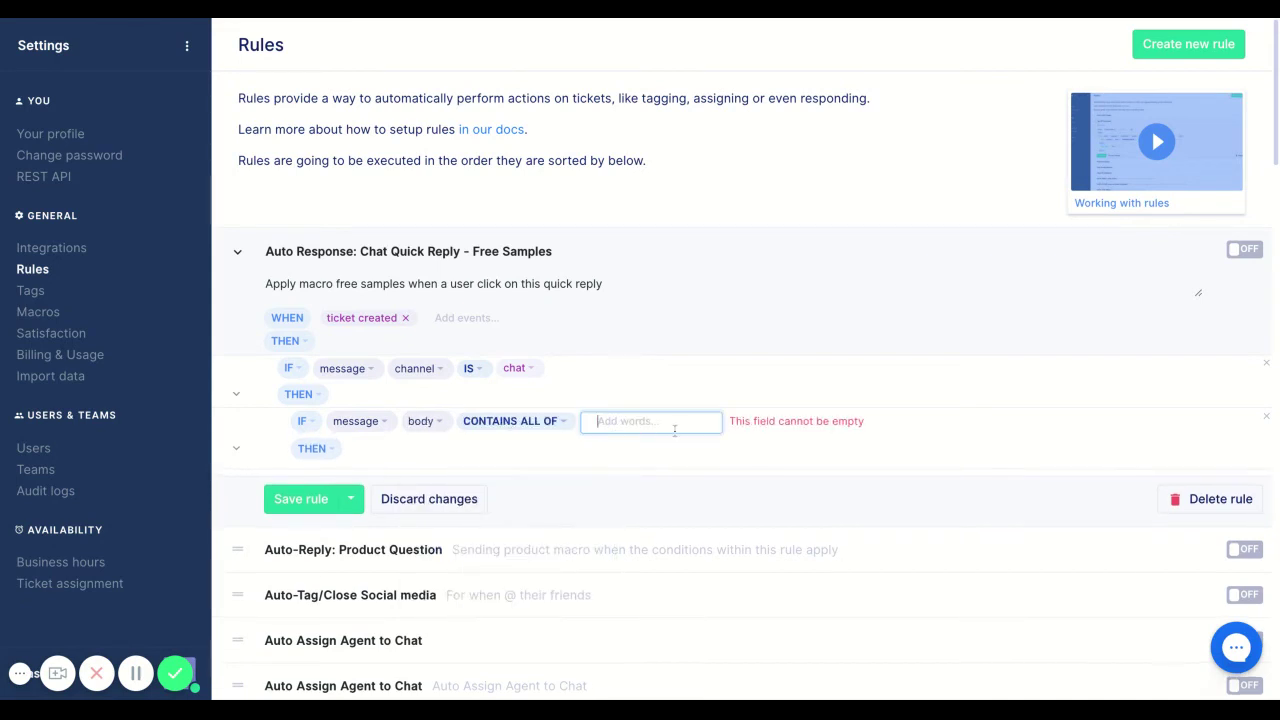
text(Free Sample)
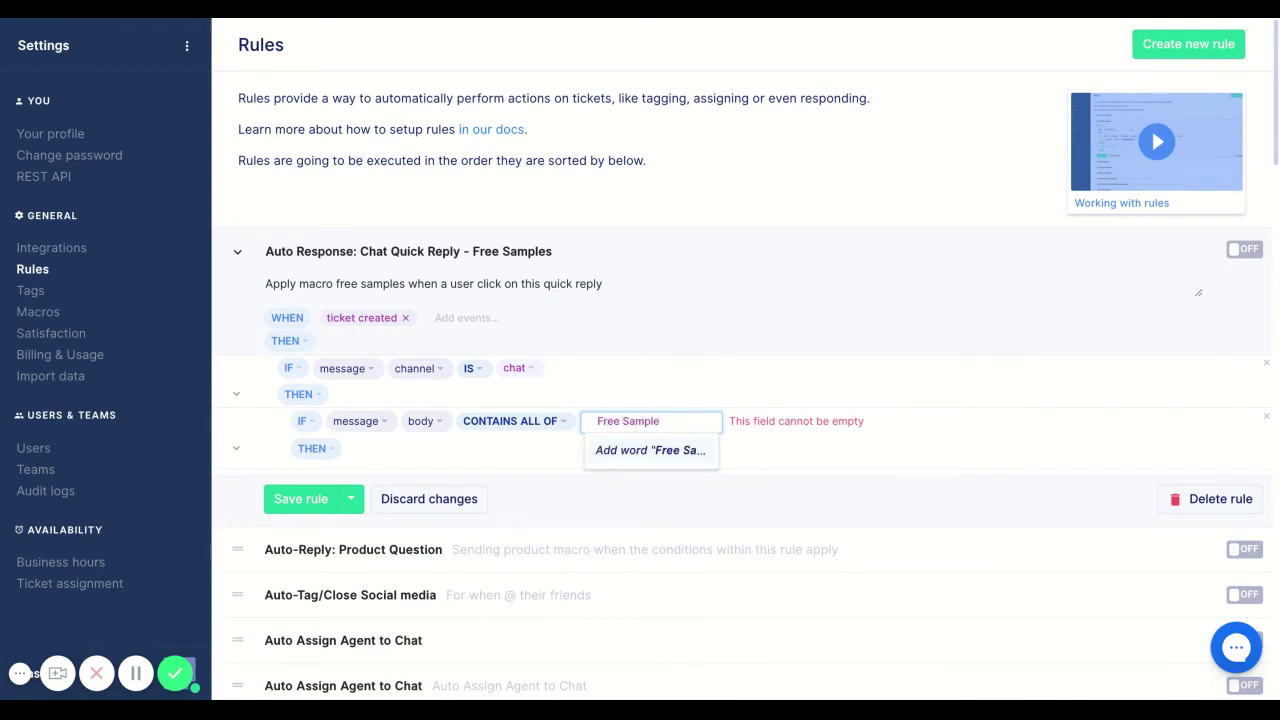
key(Return)
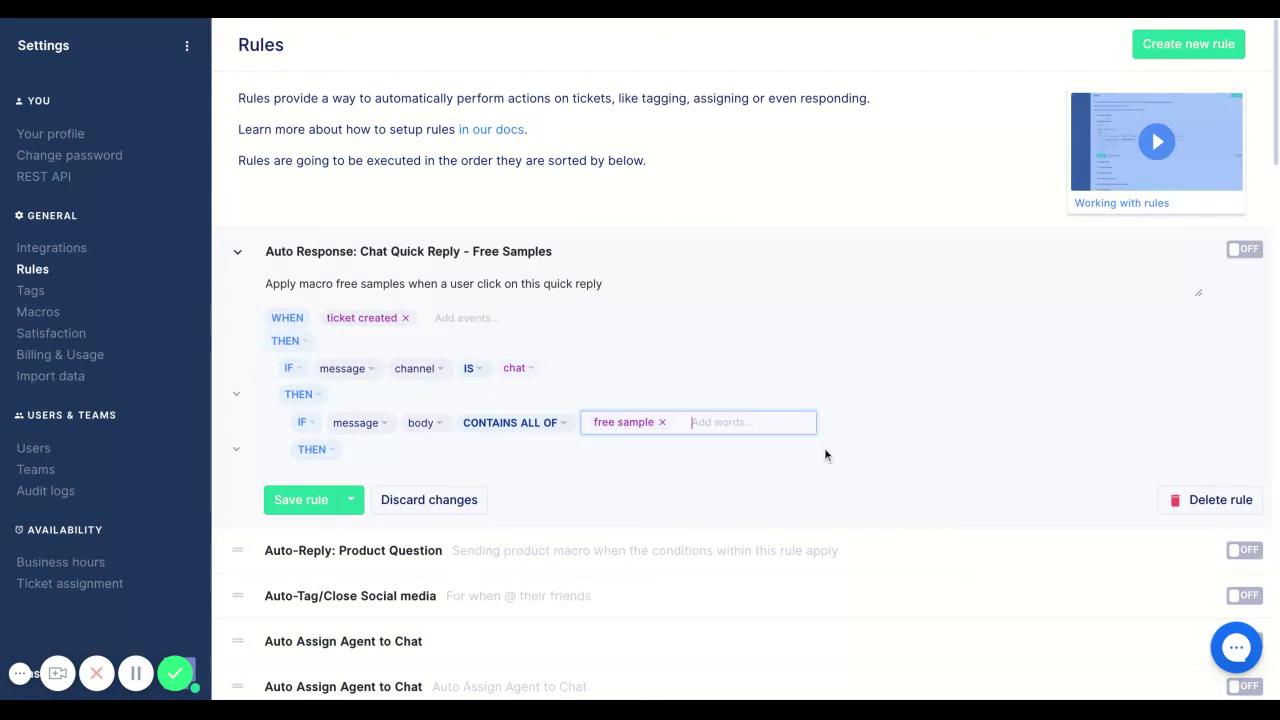
Step: Save the rule, then check the Free Samples quick reply wording in Artemis Support chat settings
click(287, 500)
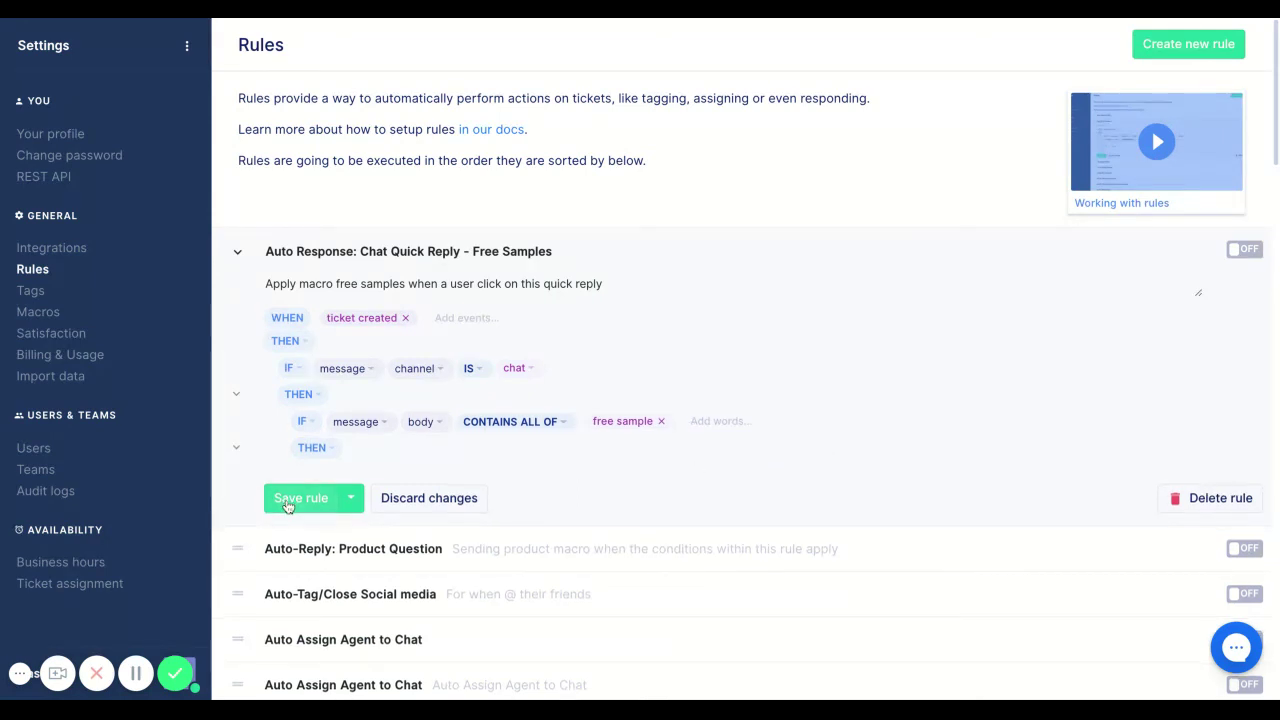
click(52, 250)
click(426, 286)
click(402, 146)
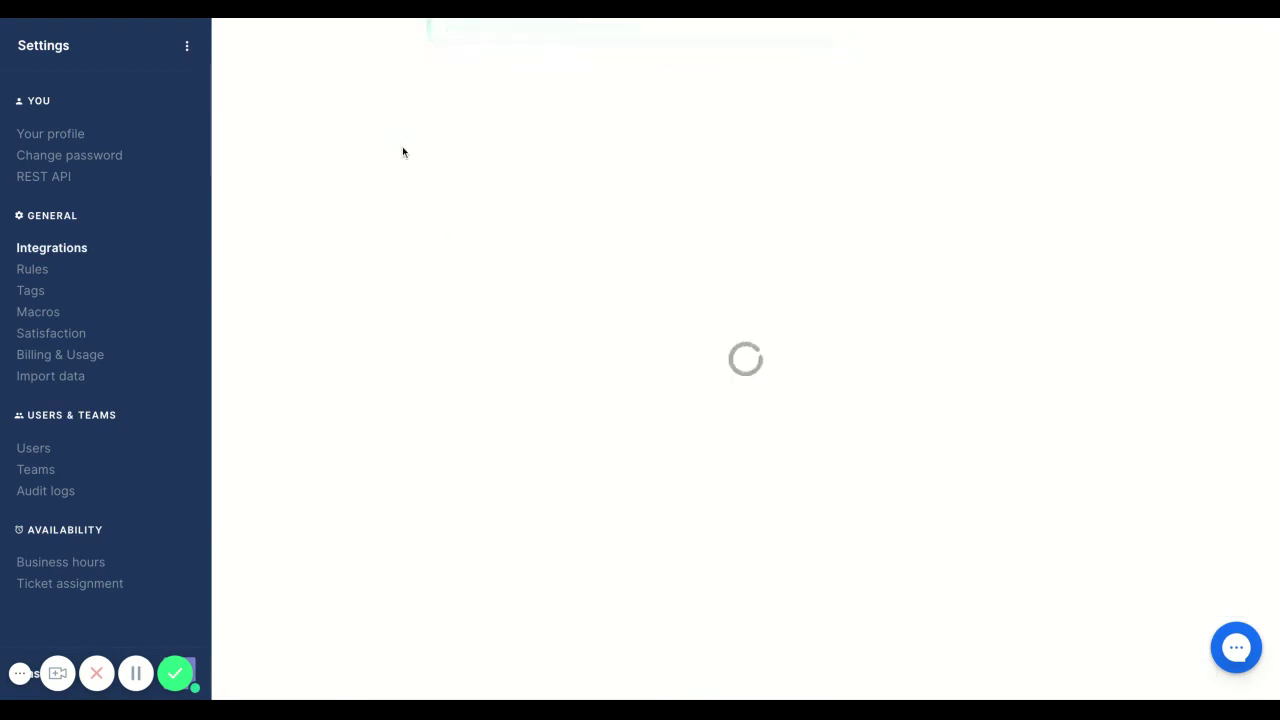
click(650, 96)
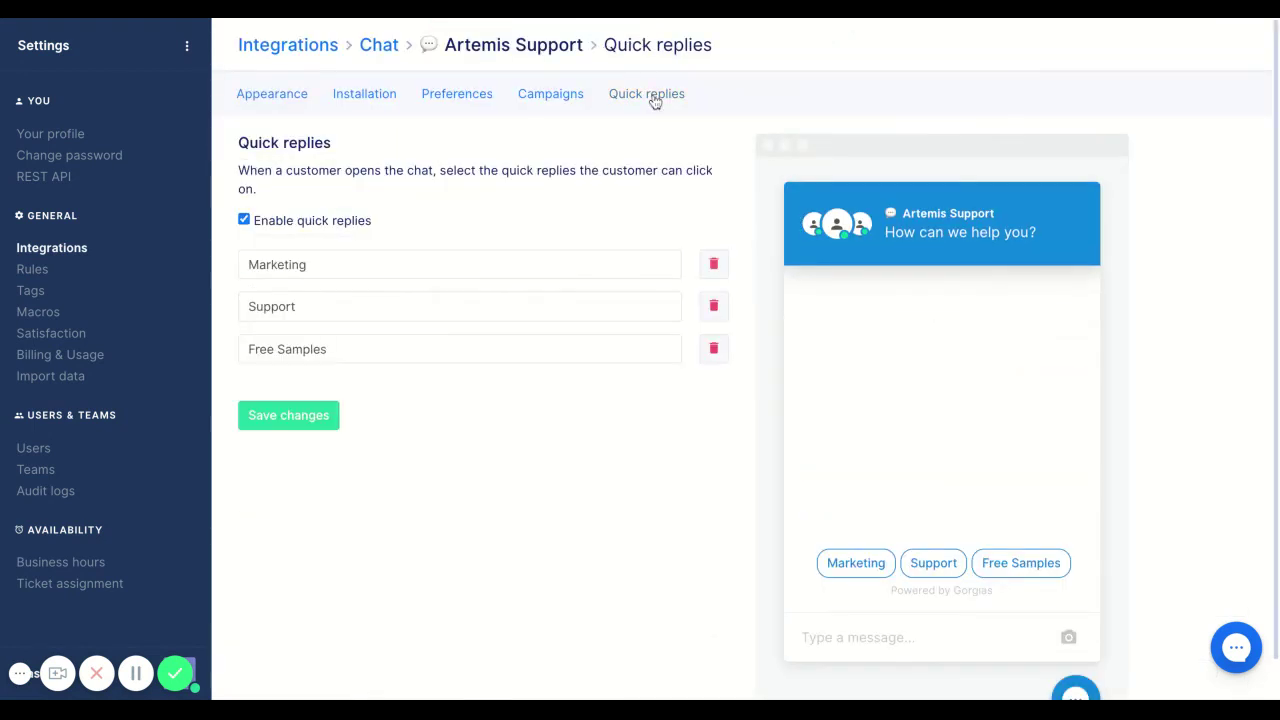
click(368, 343)
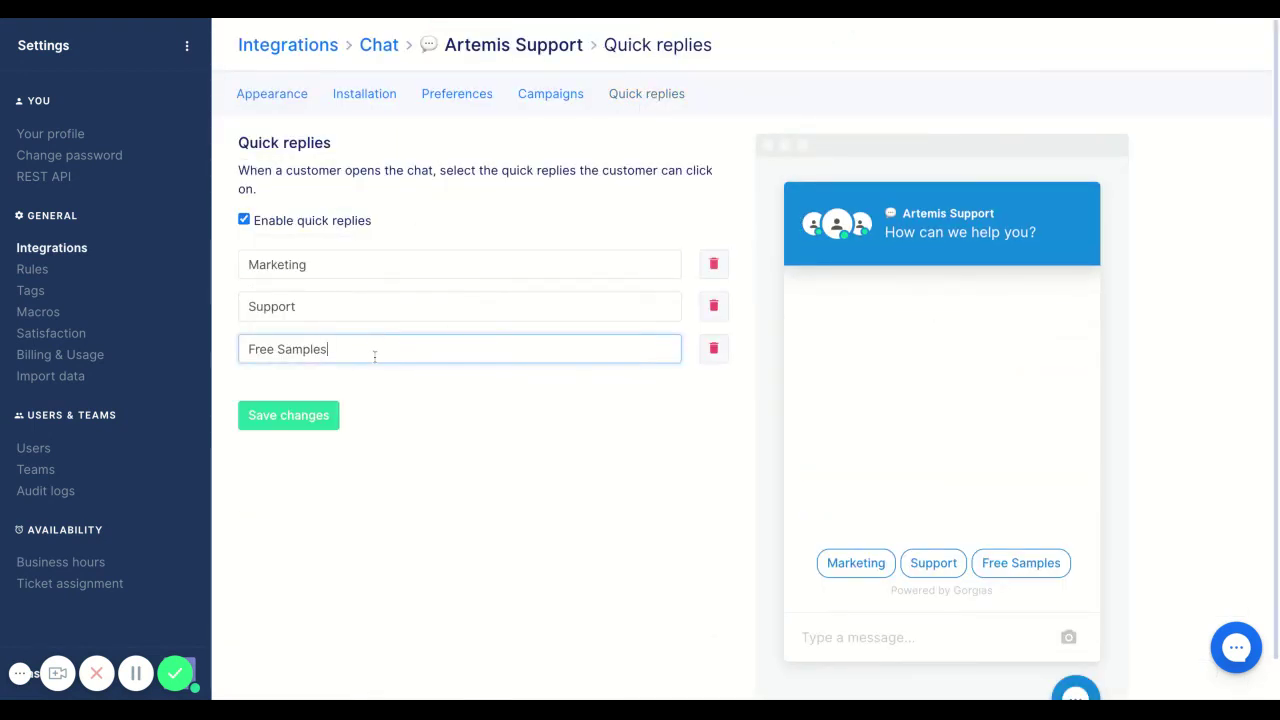
click(60, 277)
Step: Replace the rule's body keyword 'free sample' with 'free samples'
click(318, 256)
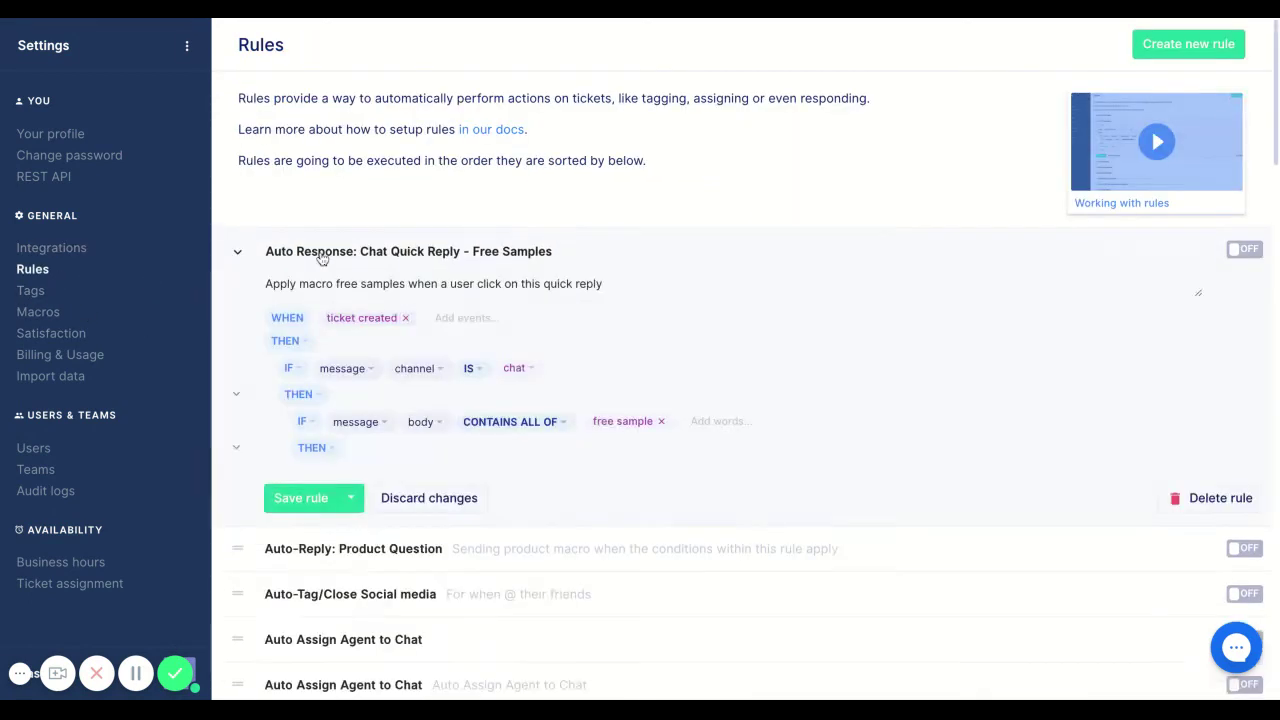
click(660, 423)
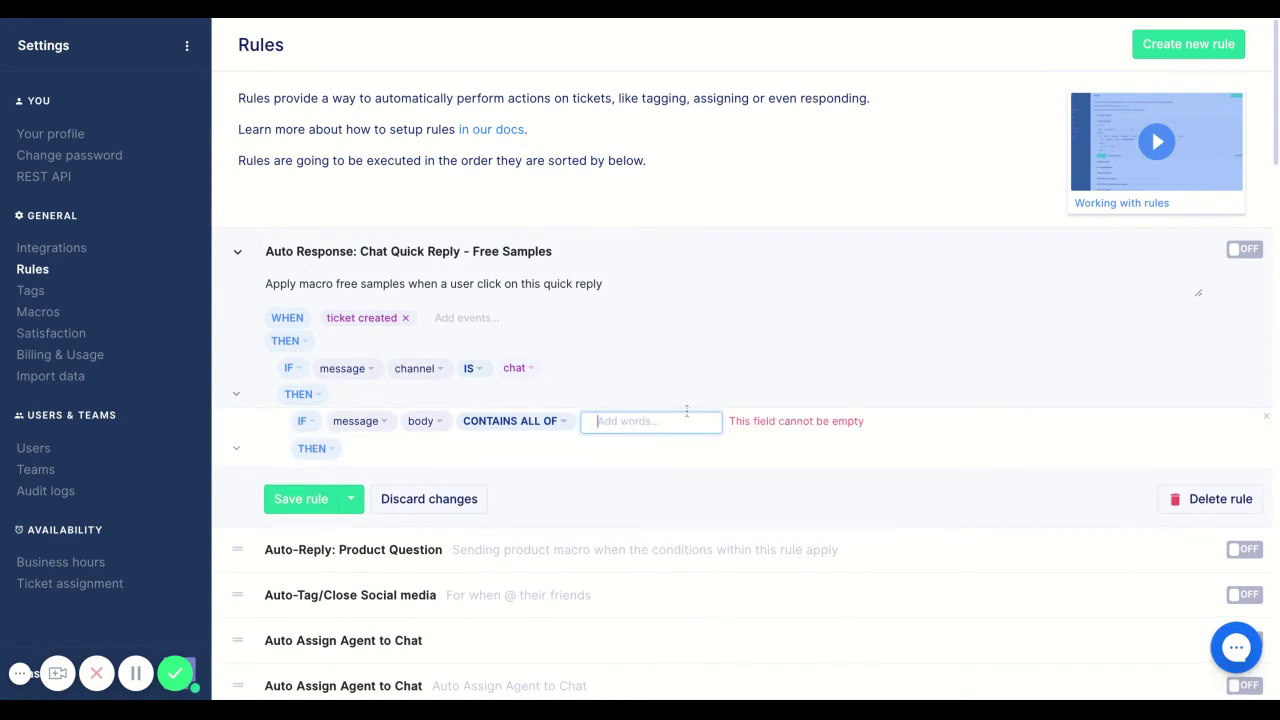
text(free samples)
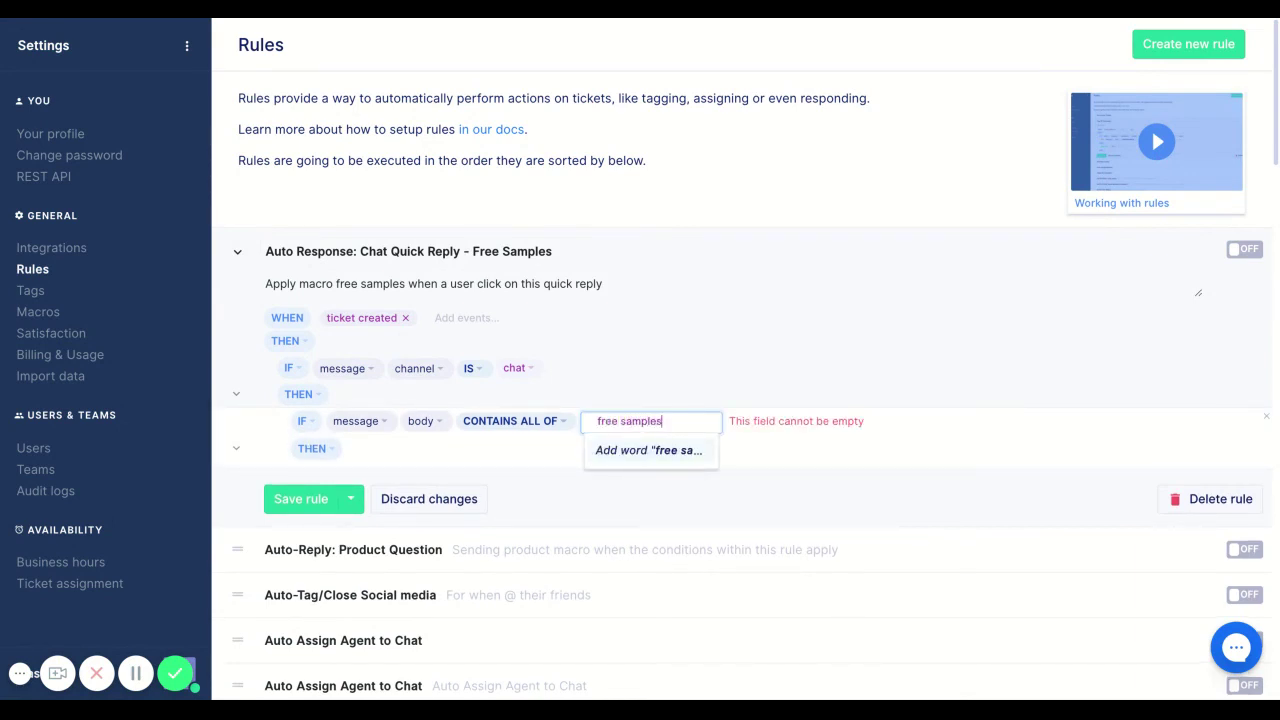
key(Return)
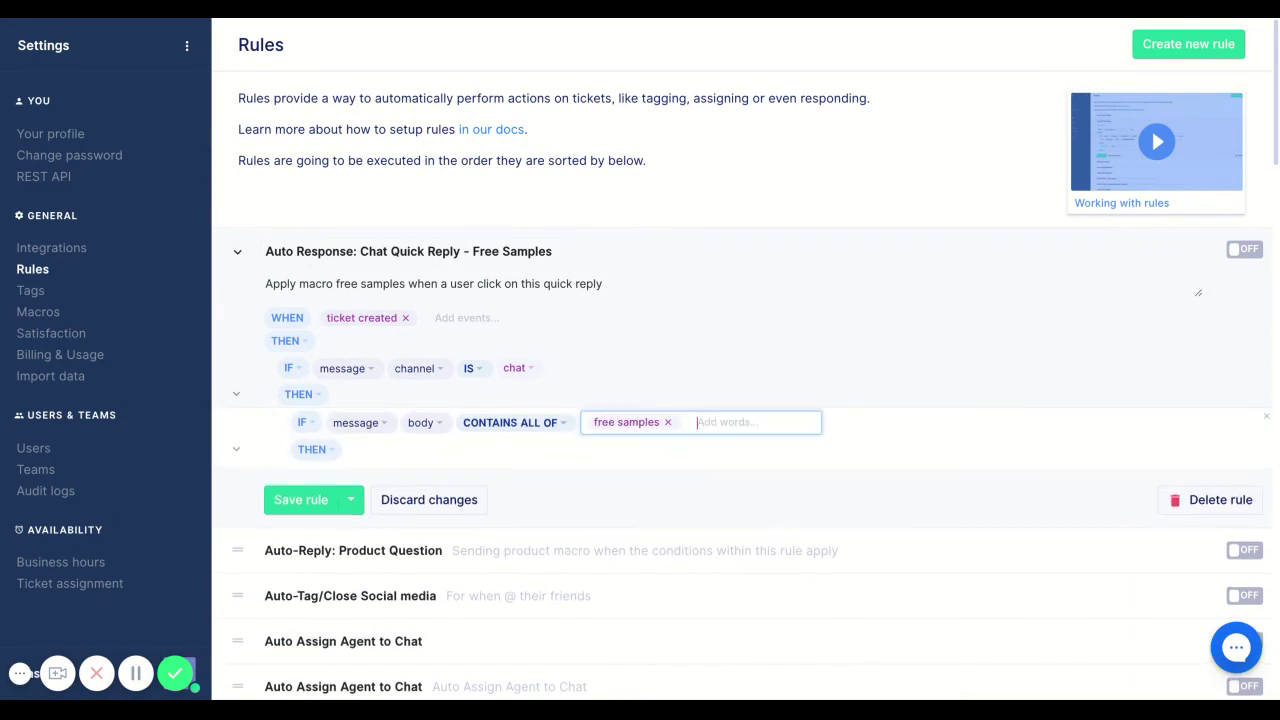
Step: Add a THEN action that applies the Free Samples macro
click(325, 452)
click(374, 486)
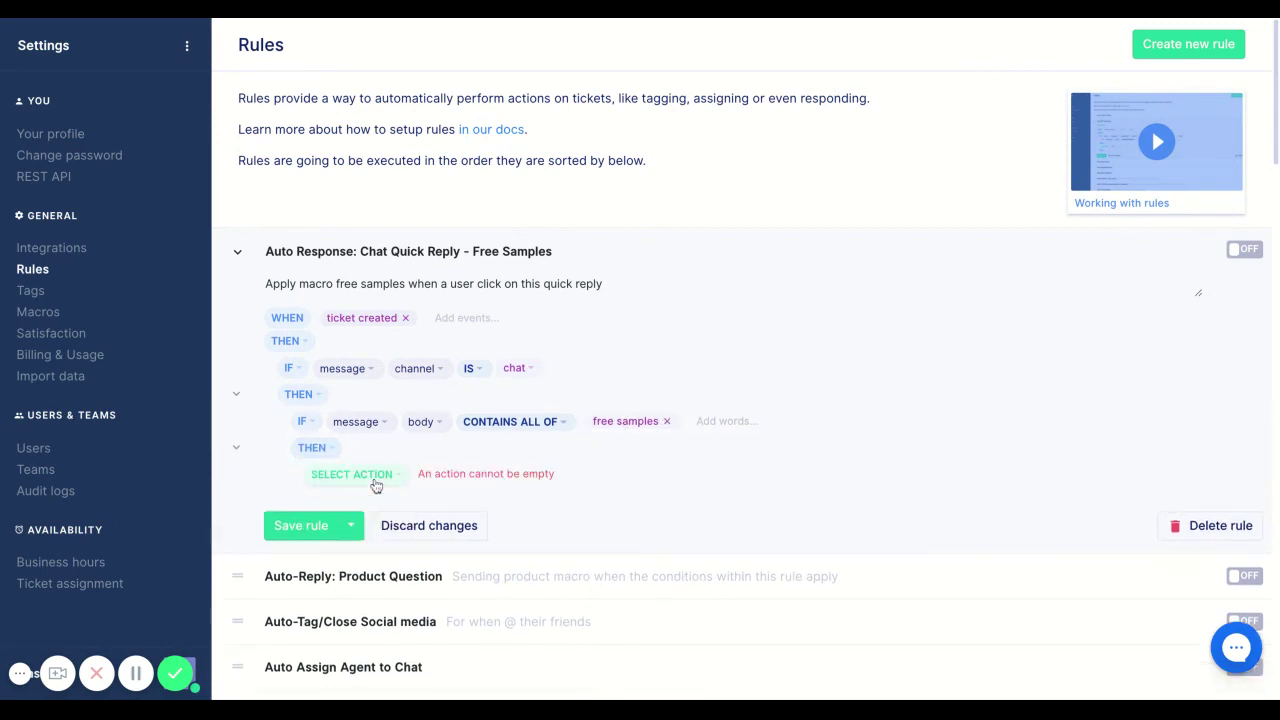
click(376, 484)
click(428, 209)
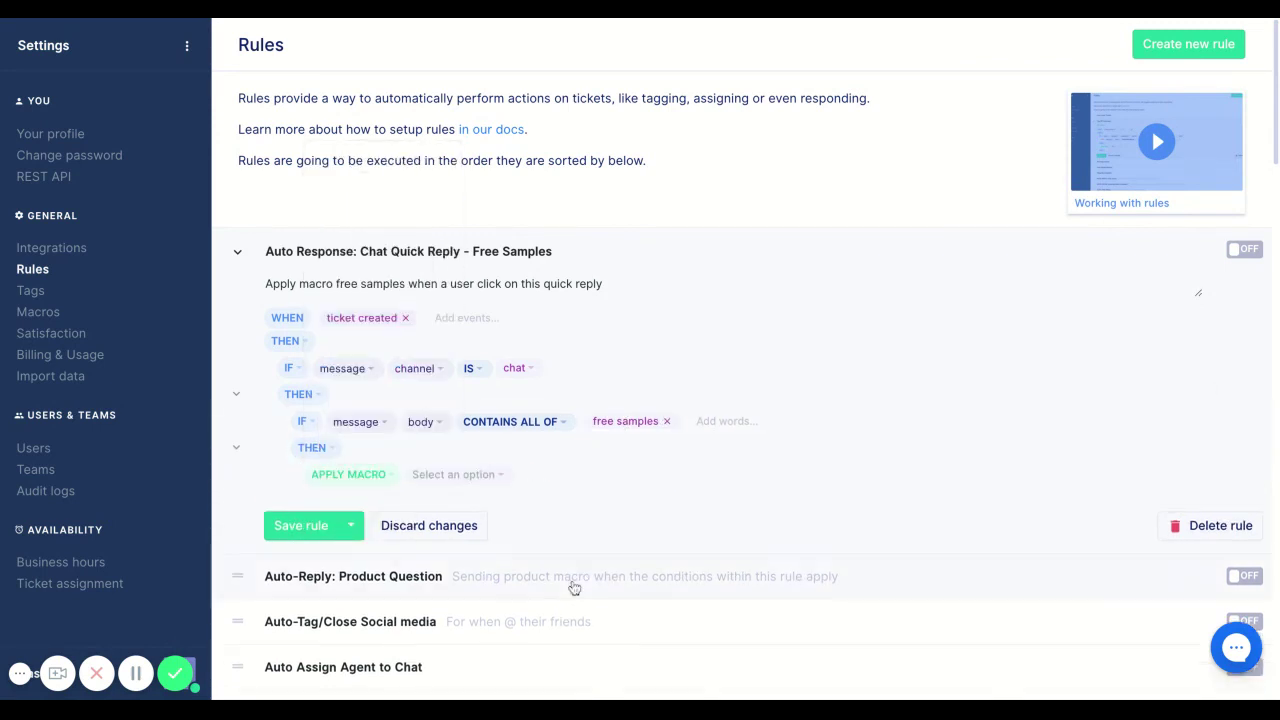
click(453, 475)
text(free)
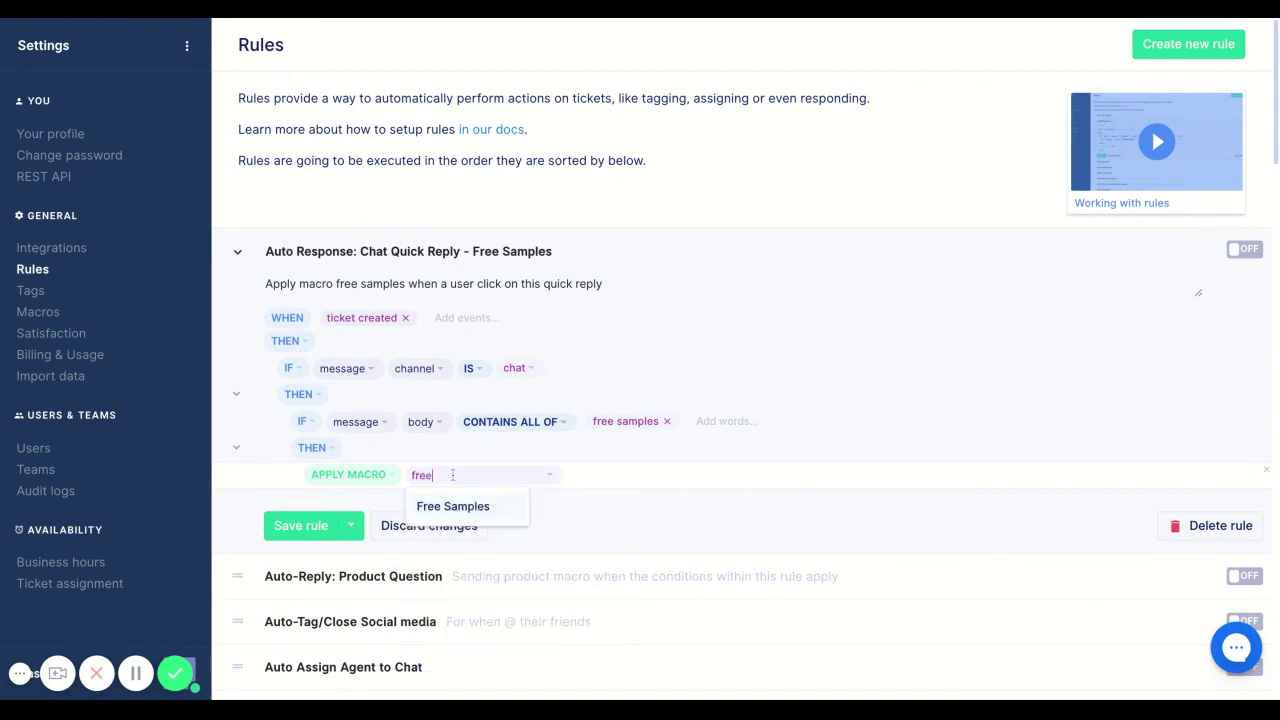
key(Return)
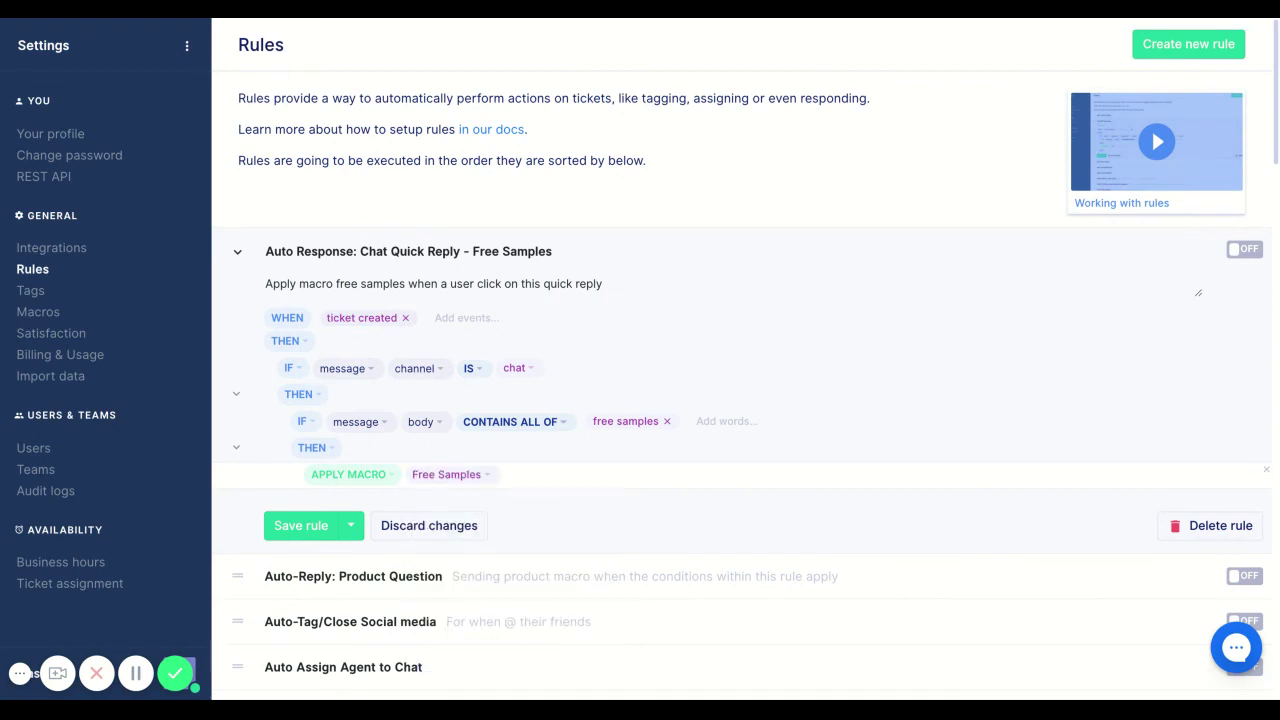
click(317, 452)
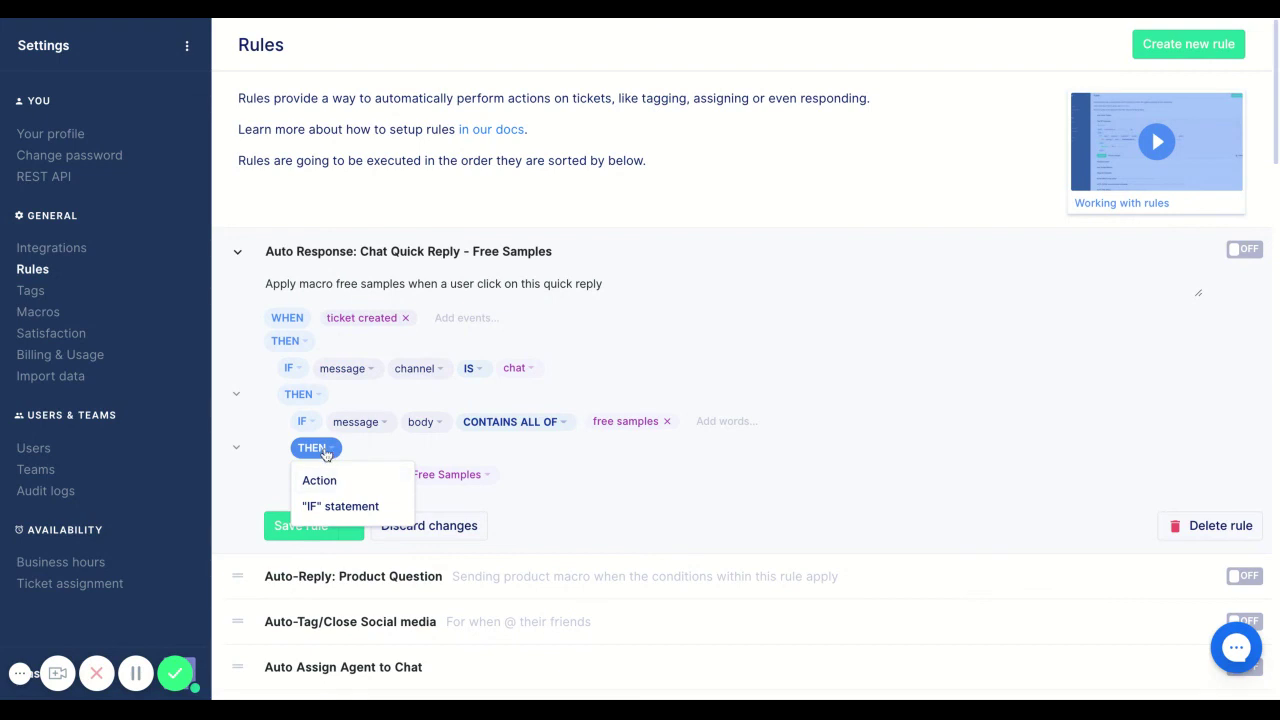
Step: Add an action tagging the ticket 'auto-response', then save the rule
click(360, 483)
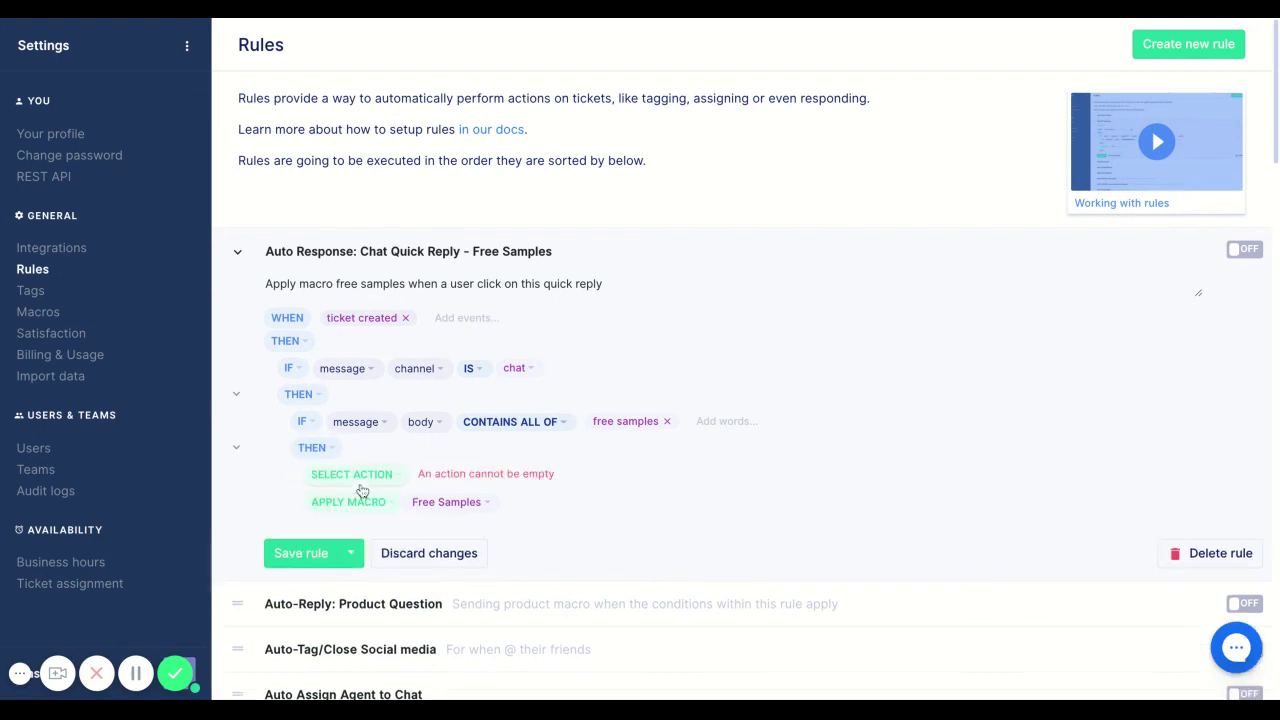
click(362, 484)
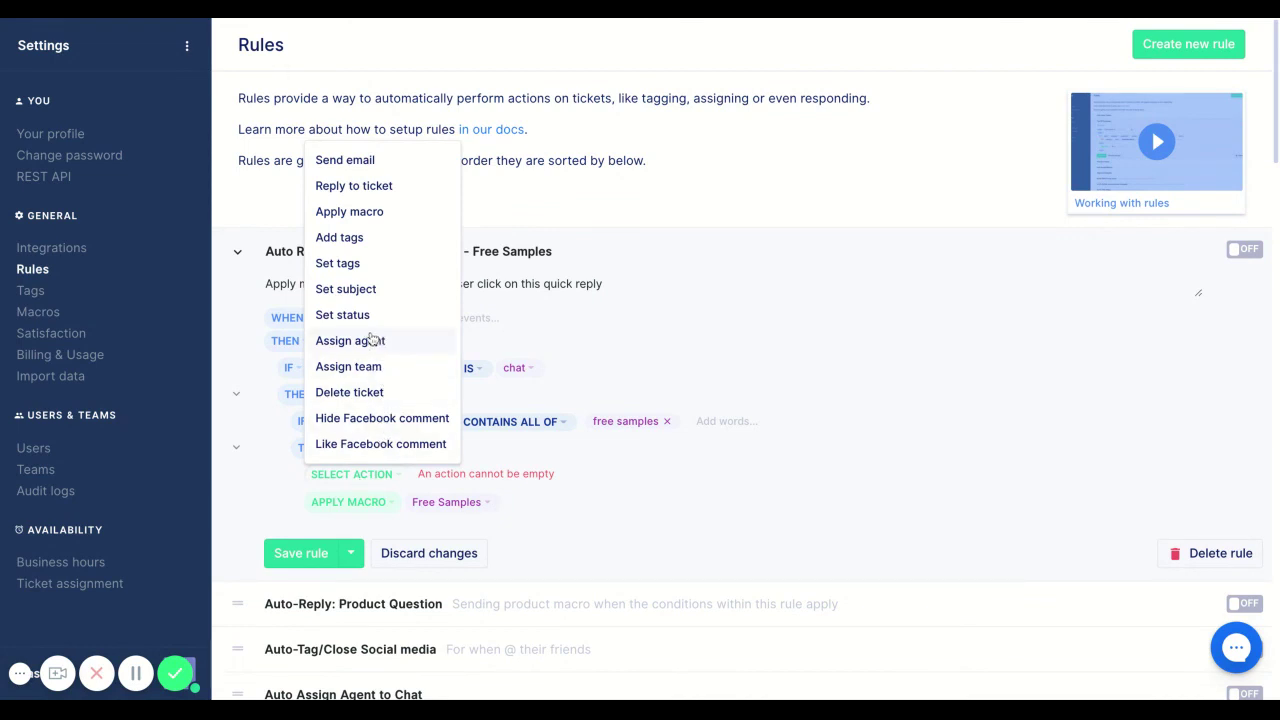
click(398, 241)
click(456, 473)
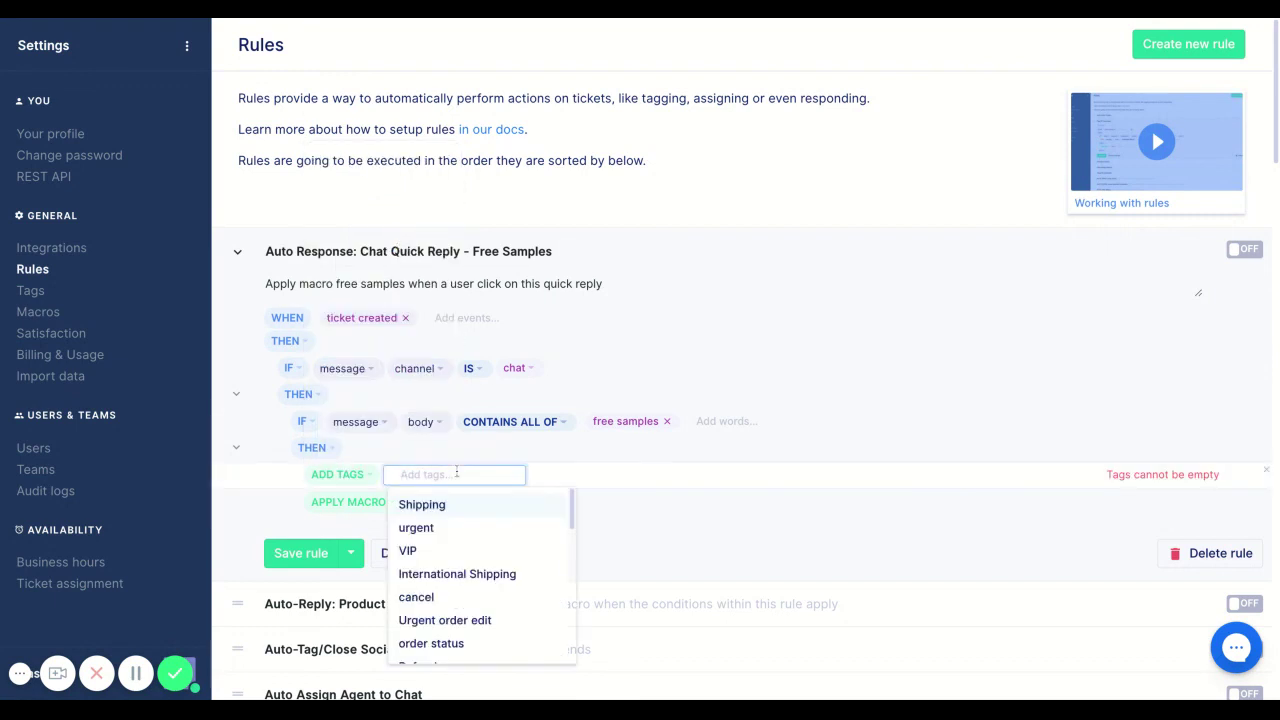
text(auto-response)
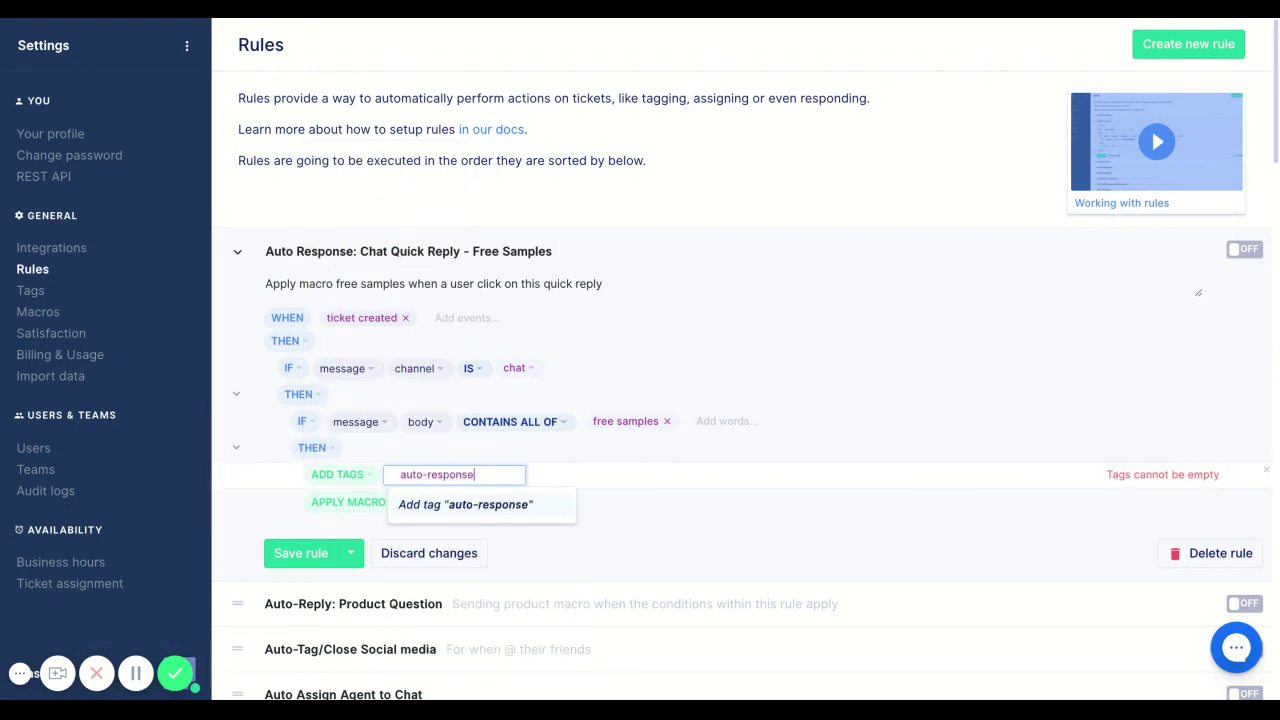
key(Return)
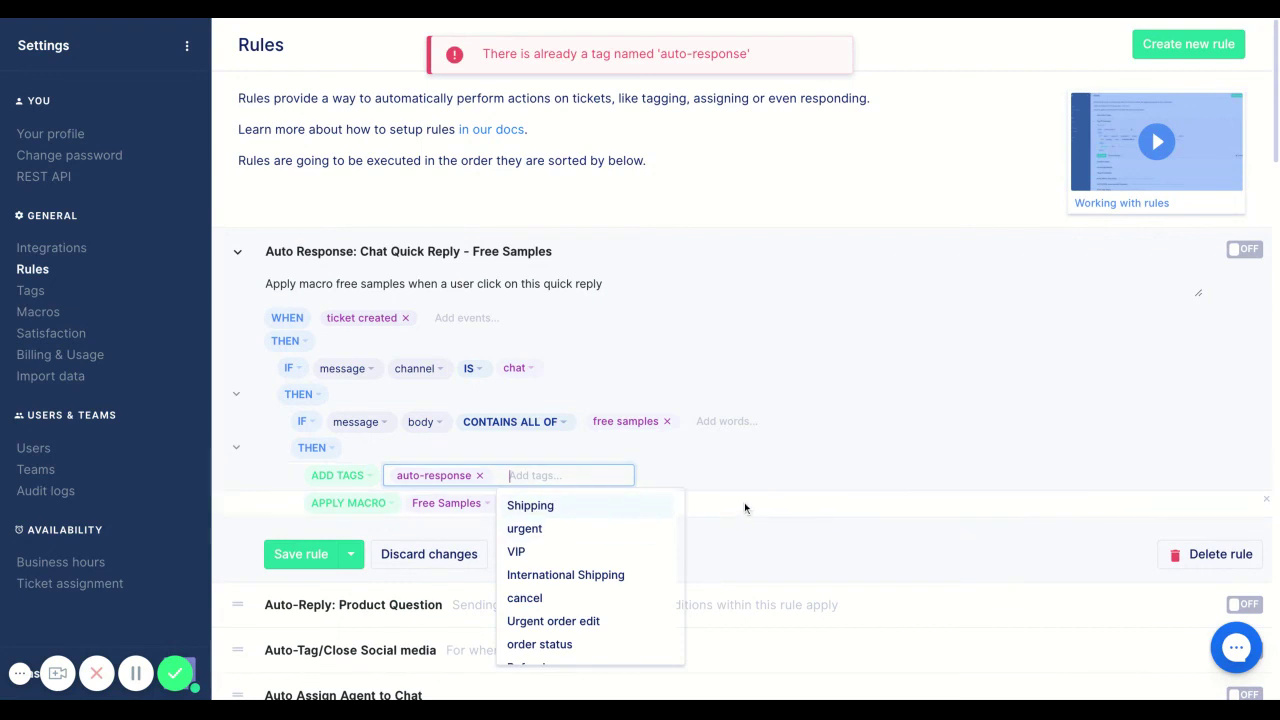
click(744, 510)
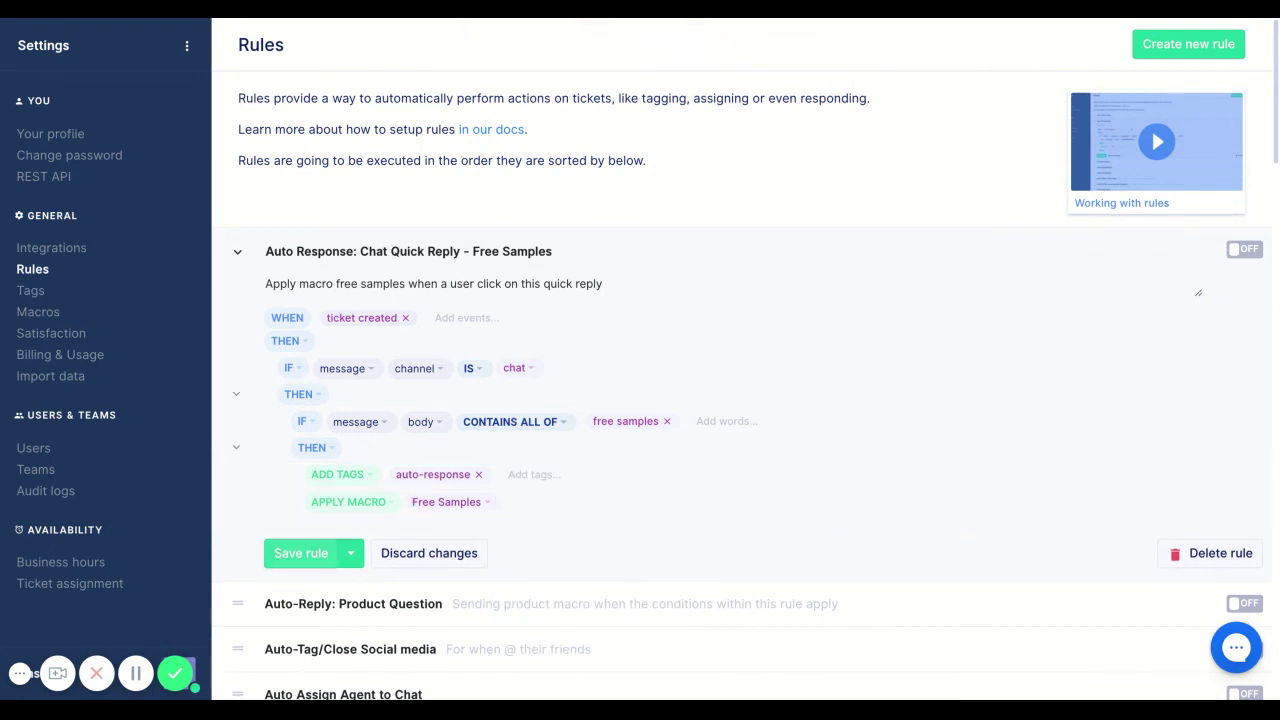
click(300, 553)
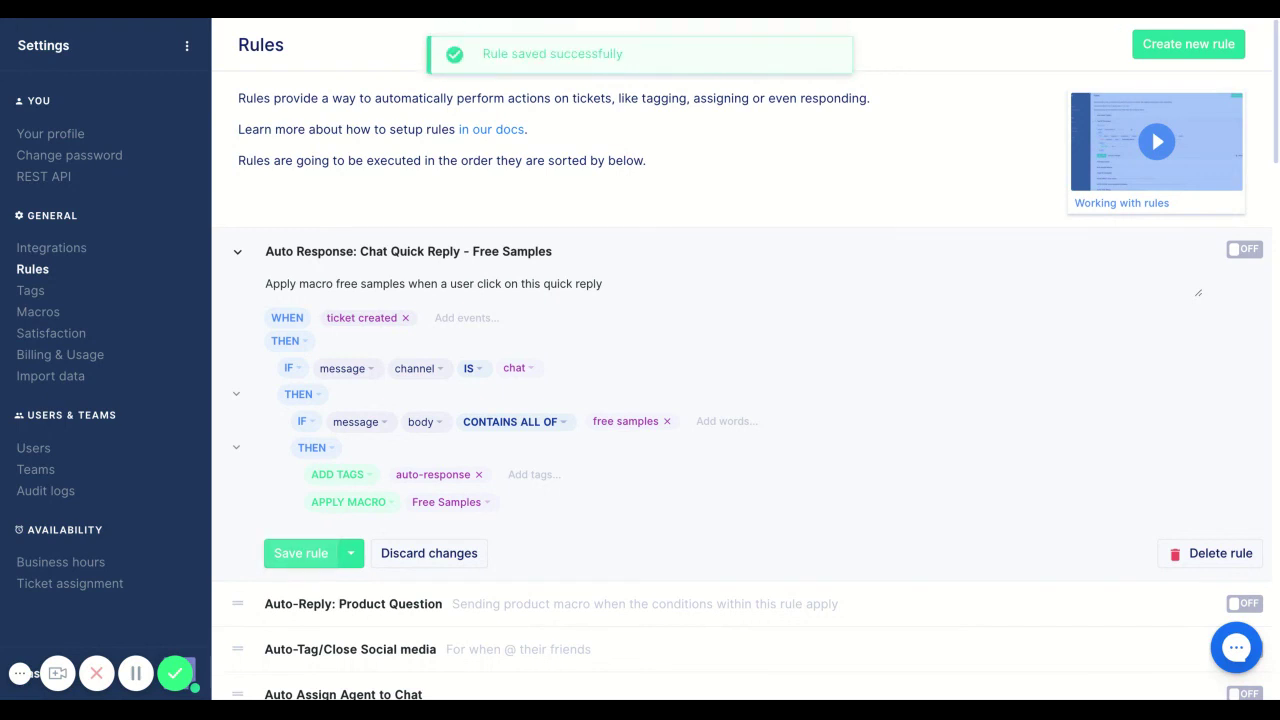